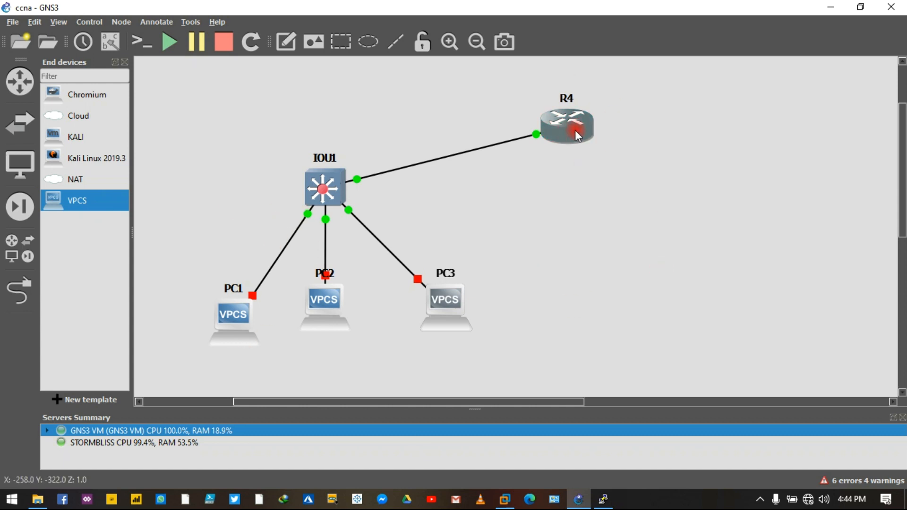
Switch to the R4 console and enter configuration mode for interface f0/0
{"action": "mouse_move", "coordinate": [572, 131]}
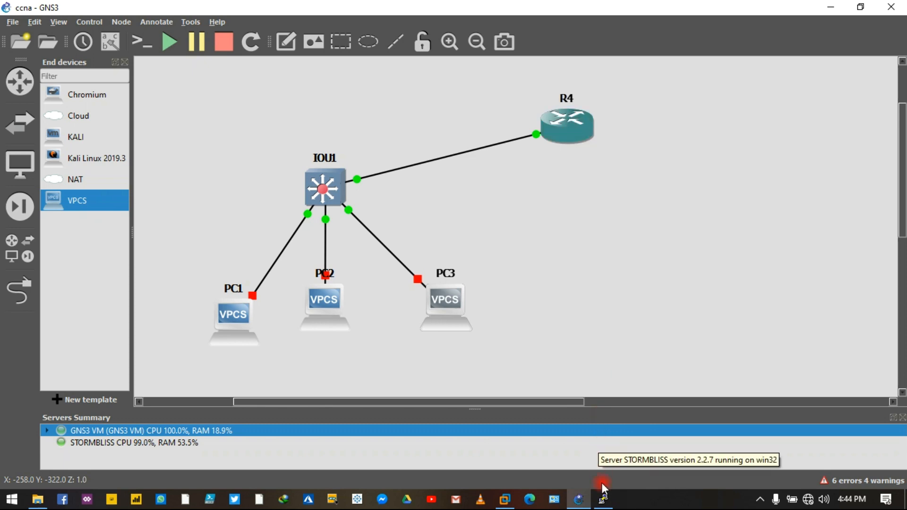
{"action": "left_click", "coordinate": [603, 500]}
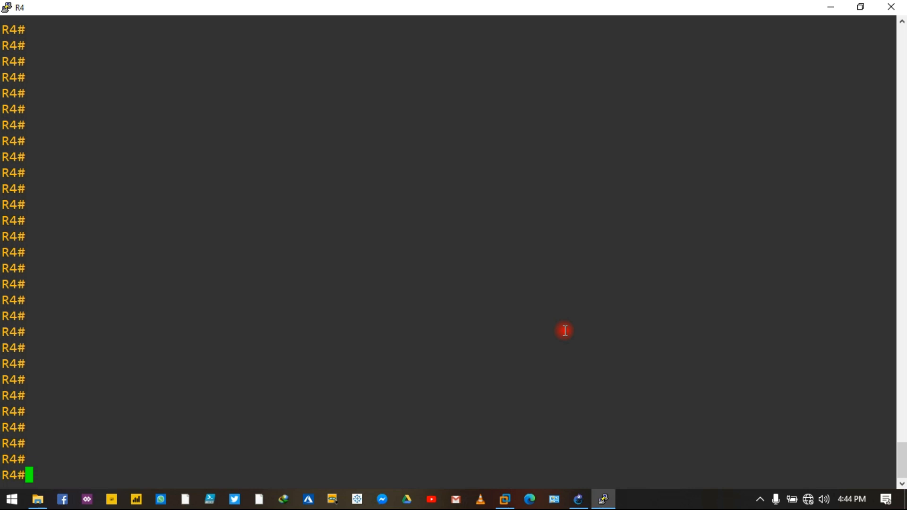
{"action": "type", "text": "conf t"}
{"action": "key", "text": "Return"}
{"action": "type", "text": "inter"}
{"action": "key", "text": "Tab"}
{"action": "type", "text": "f0/0"}
{"action": "key", "text": "Return"}
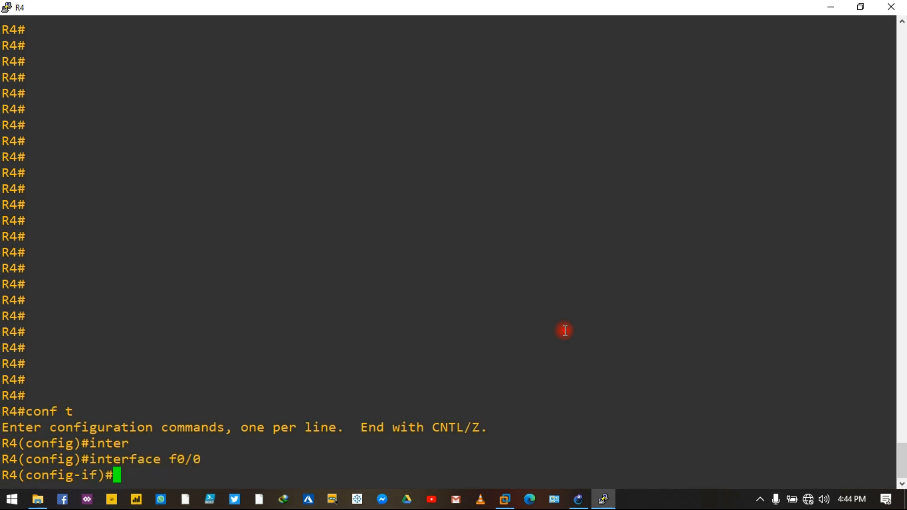
Assign IP address 10.10.10.1 with mask 255.255.255.0 to interface f0/0
{"action": "type", "text": "ip add"}
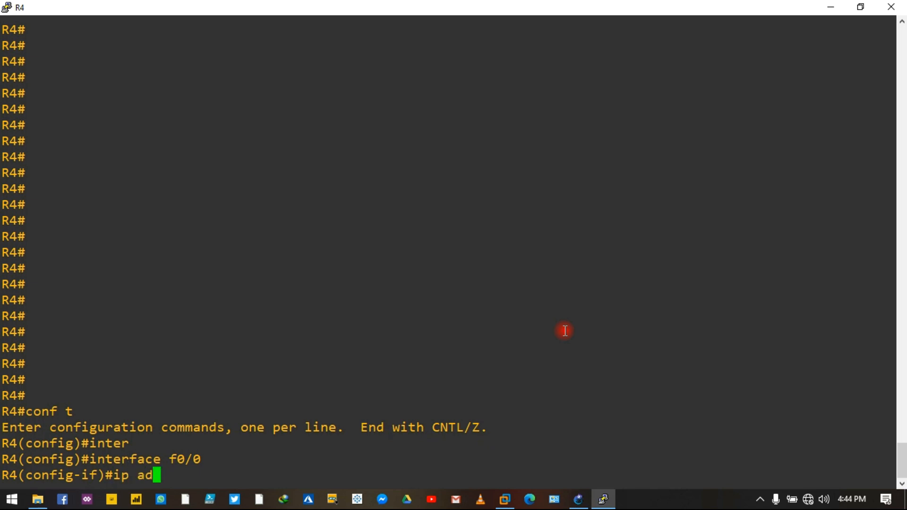
{"action": "key", "text": "Tab"}
{"action": "type", "text": "0"}
{"action": "key", "text": "BackSpace"}
{"action": "type", "text": "10."}
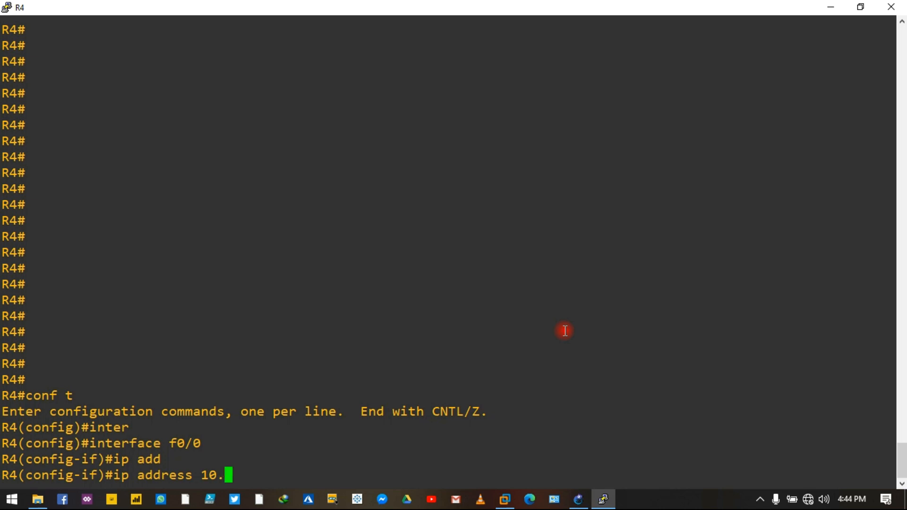
{"action": "type", "text": "10.10.1"}
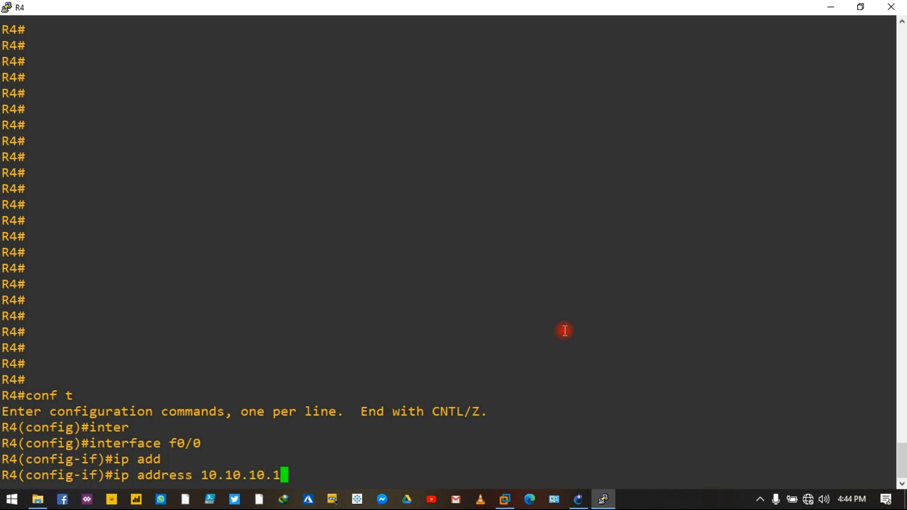
{"action": "type", "text": " 255.255.255.0"}
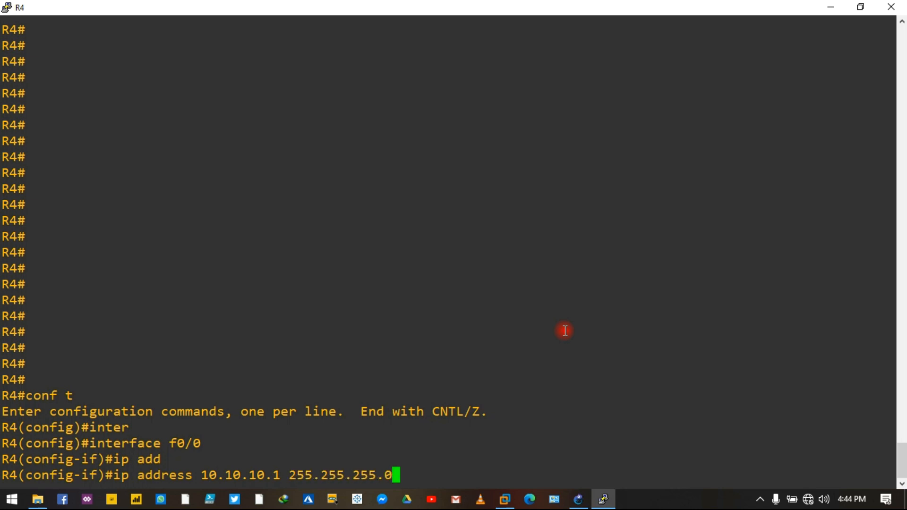
{"action": "key", "text": "Return"}
Enable interface f0/0 with no shut and exit to global configuration mode
{"action": "type", "text": "n"}
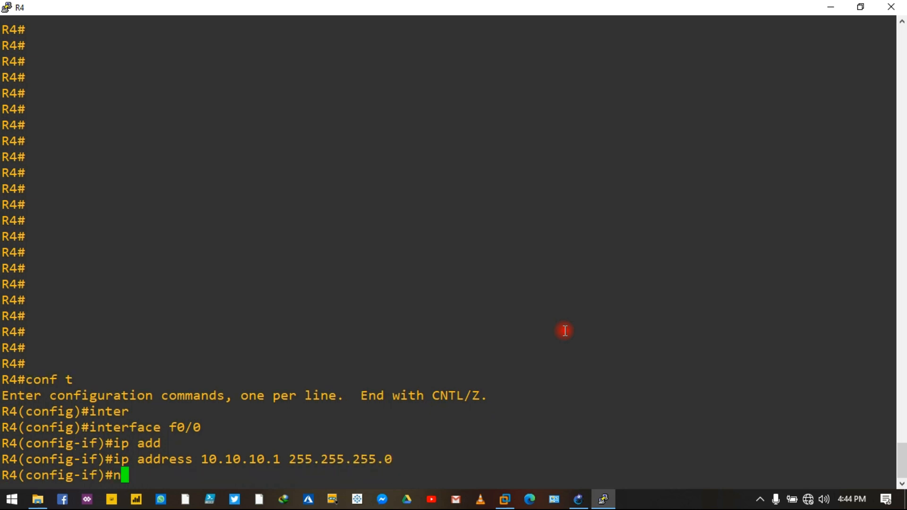
{"action": "type", "text": "o shut"}
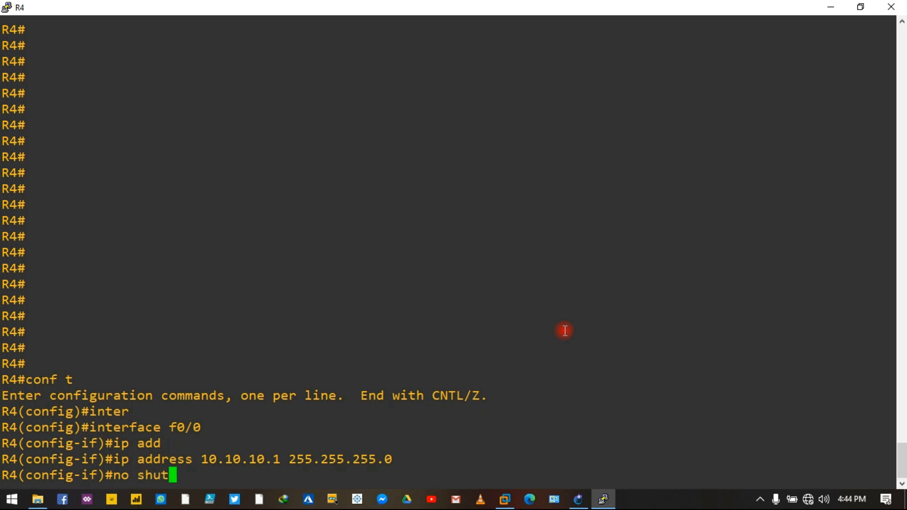
{"action": "key", "text": "Return"}
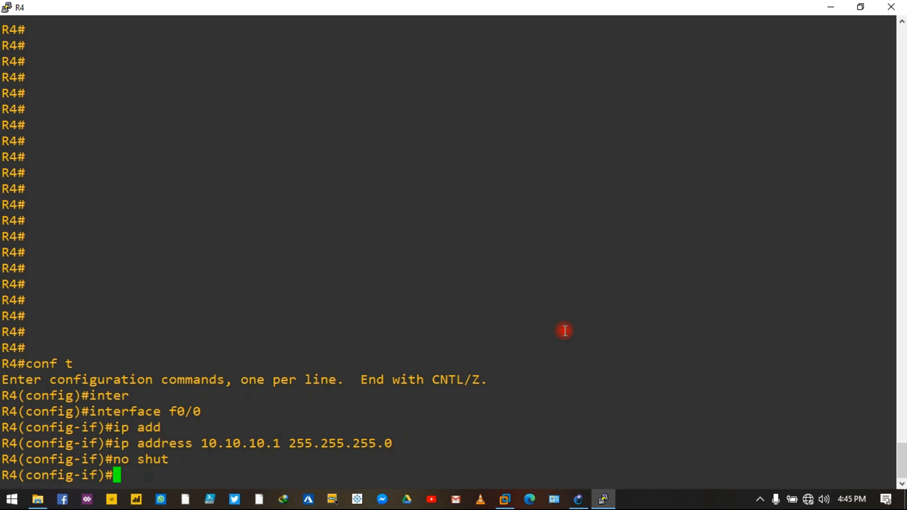
{"action": "key", "text": "Return"}
{"action": "key", "text": "Return"}
{"action": "key", "text": "Return"}
{"action": "key", "text": "Return"}
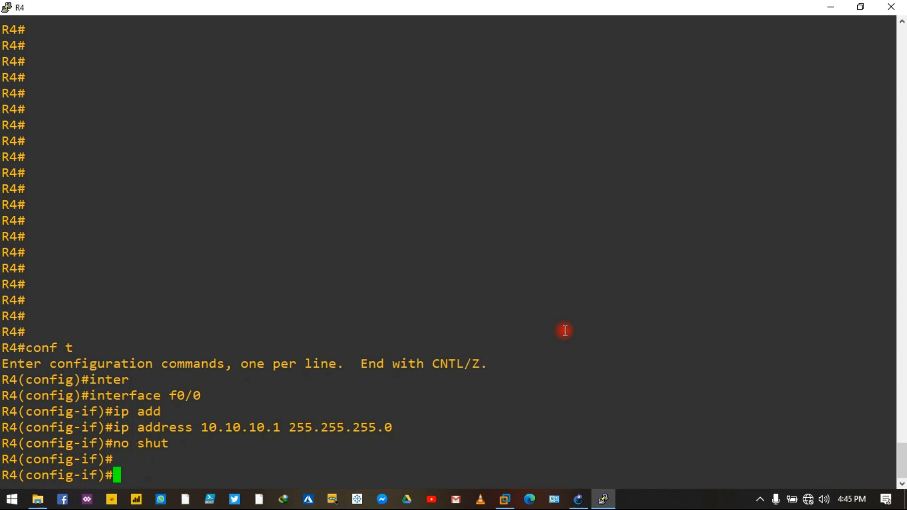
{"action": "type", "text": "en"}
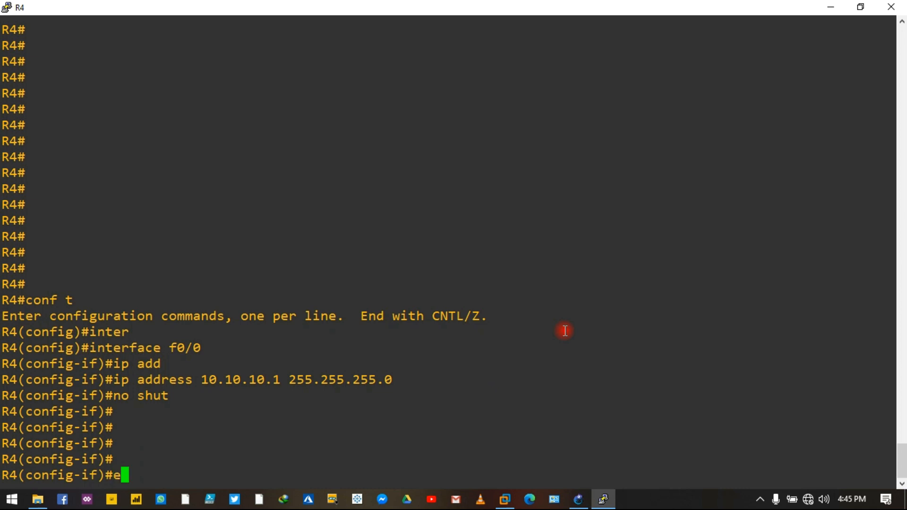
{"action": "key", "text": "BackSpace"}
{"action": "type", "text": "xit"}
{"action": "key", "text": "Return"}
{"action": "key", "text": "Return"}
{"action": "key", "text": "Return"}
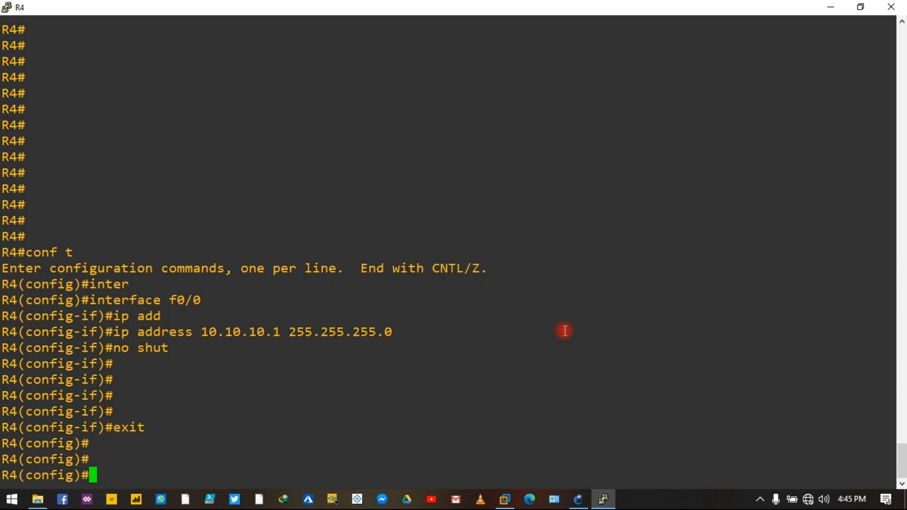
Create a DHCP pool named new on R4
{"action": "type", "text": "ip dh"}
{"action": "type", "text": "c"}
{"action": "key", "text": "Tab"}
{"action": "type", "text": "pool new"}
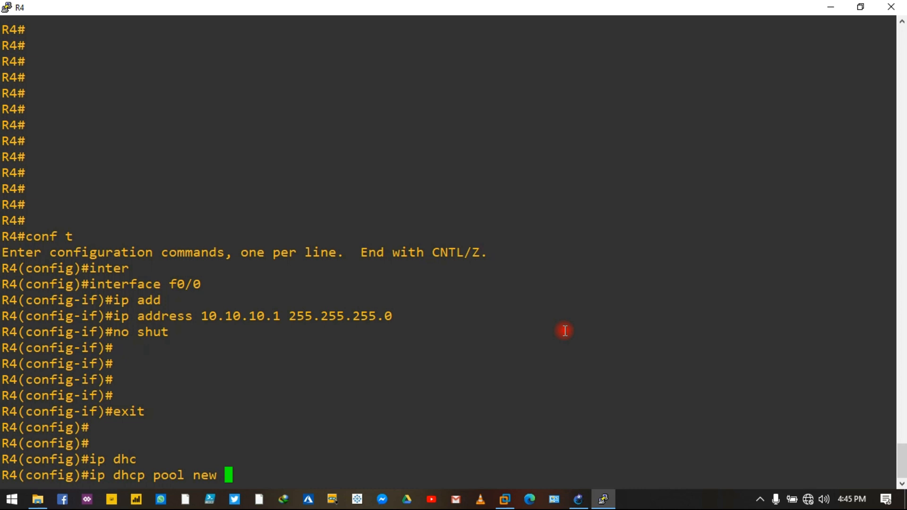
{"action": "key", "text": "Return"}
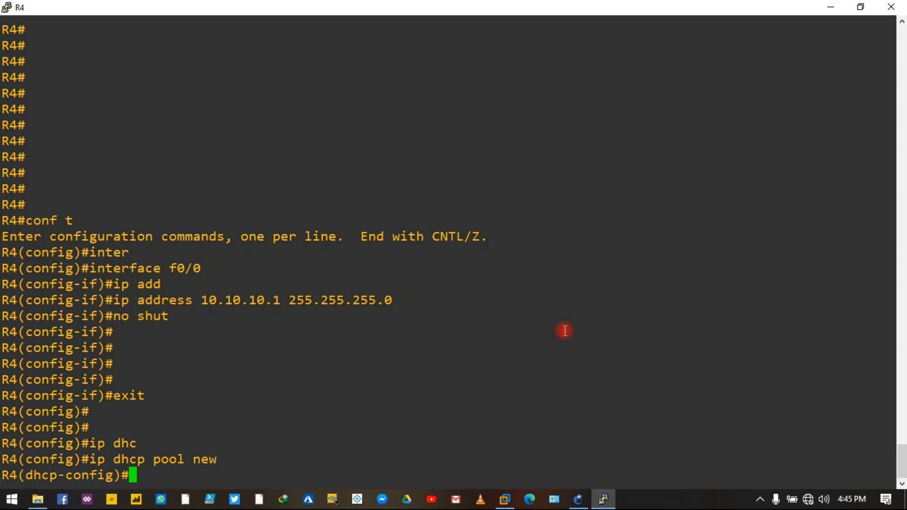
List all available DHCP pool configuration commands through to the end of the help output
{"action": "type", "text": "?"}
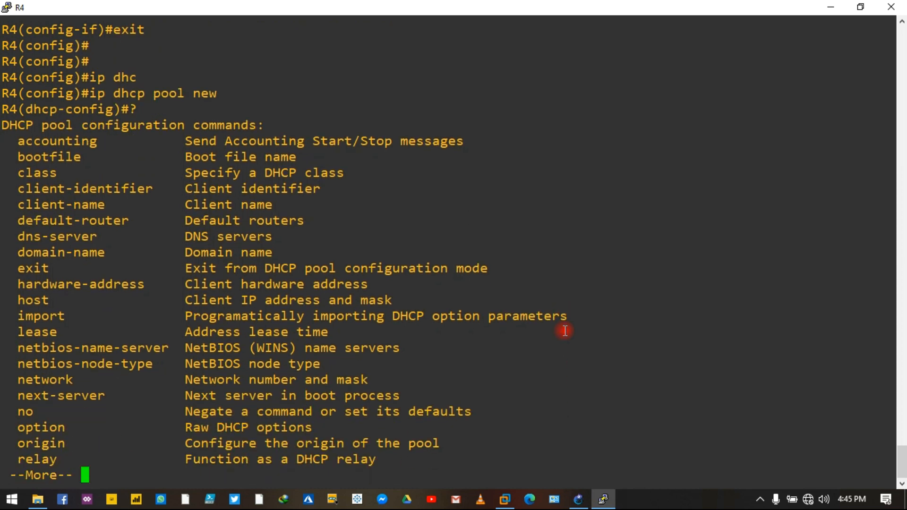
{"action": "key", "text": "Return"}
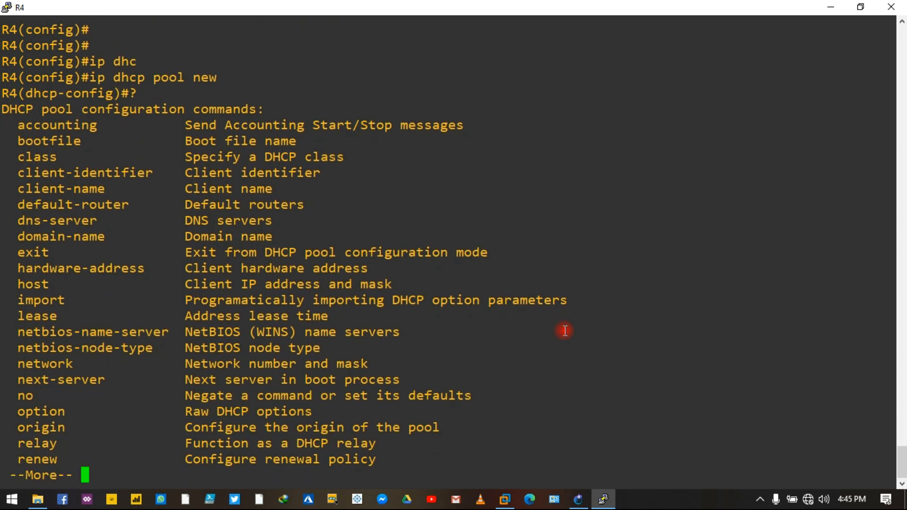
{"action": "key", "text": "Return"}
{"action": "key", "text": "Return"}
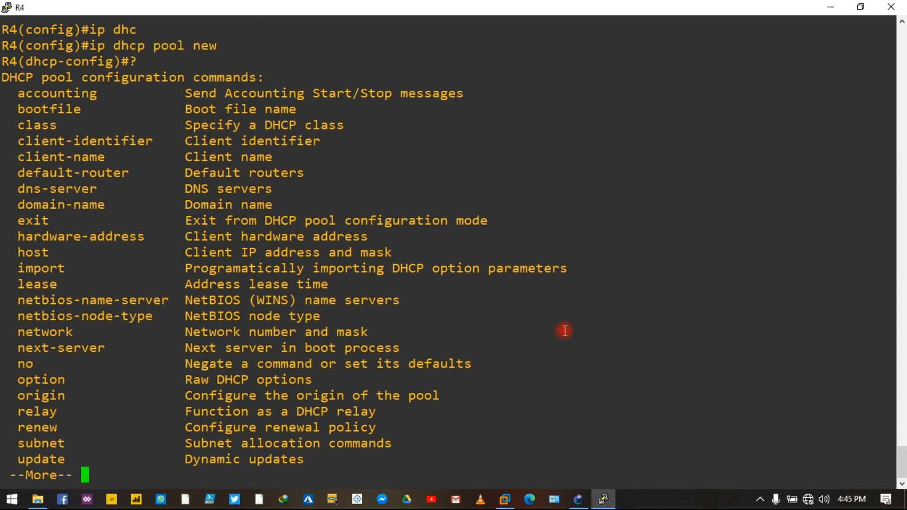
{"action": "key", "text": "Return"}
{"action": "type", "text": "ef"}
{"action": "key", "text": "BackSpace"}
{"action": "key", "text": "BackSpace"}
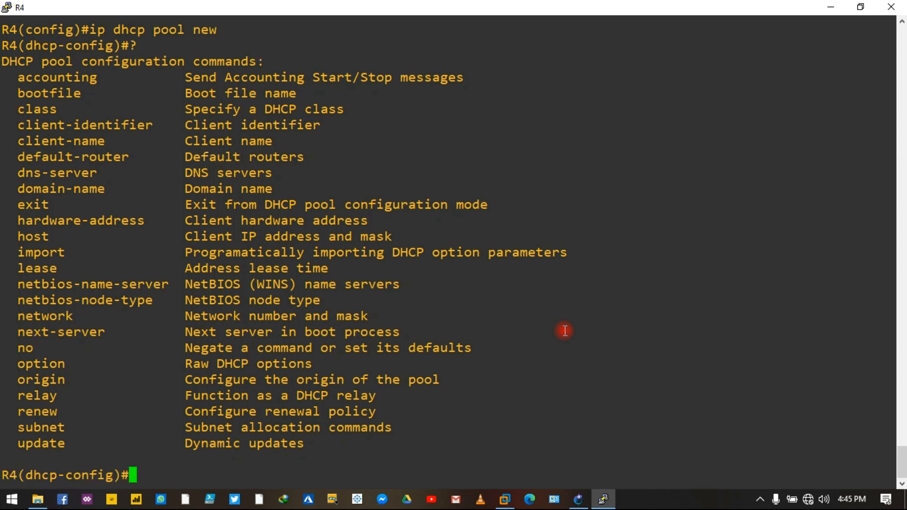
Begin the pool's default-router command with the address prefix 10.10.10
{"action": "type", "text": "def"}
{"action": "key", "text": "Tab"}
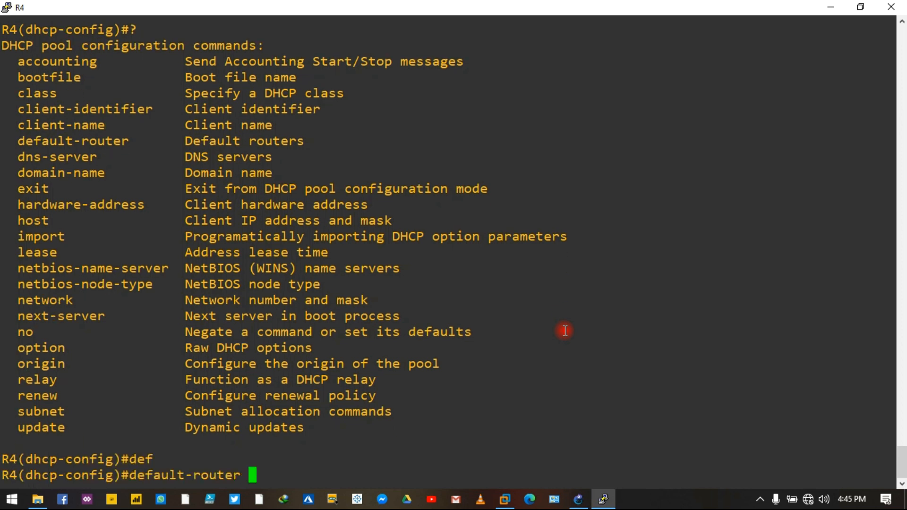
{"action": "type", "text": "10.10.1"}
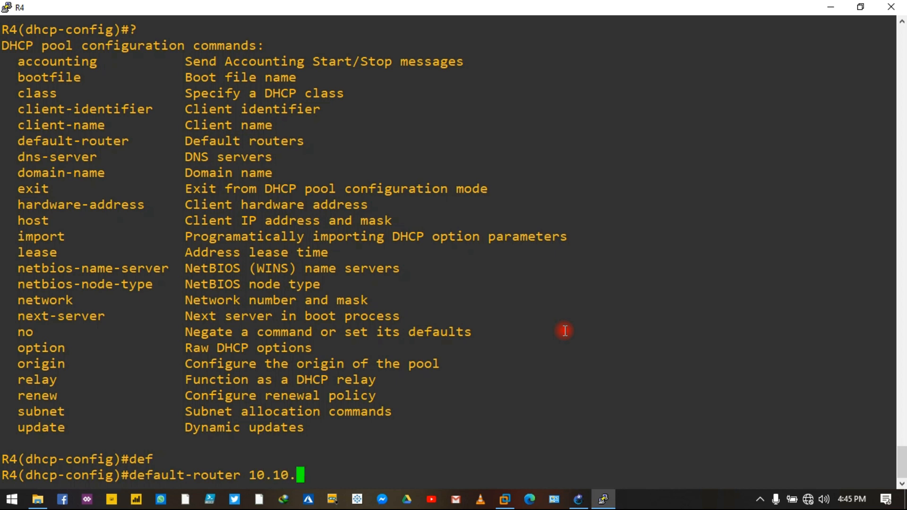
{"action": "type", "text": "0."}
Review the console history for R4's earlier interface address, DHCP bindings and pool configuration
{"action": "scroll", "coordinate": [479, 356], "scroll_direction": "up", "scroll_amount": 10}
{"action": "scroll", "coordinate": [479, 354], "scroll_direction": "up", "scroll_amount": 10}
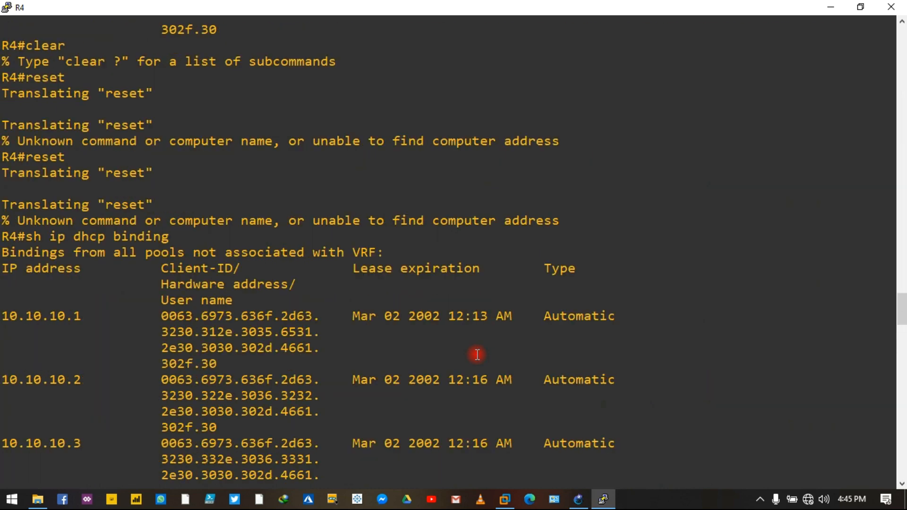
{"action": "scroll", "coordinate": [478, 355], "scroll_direction": "down", "scroll_amount": 10}
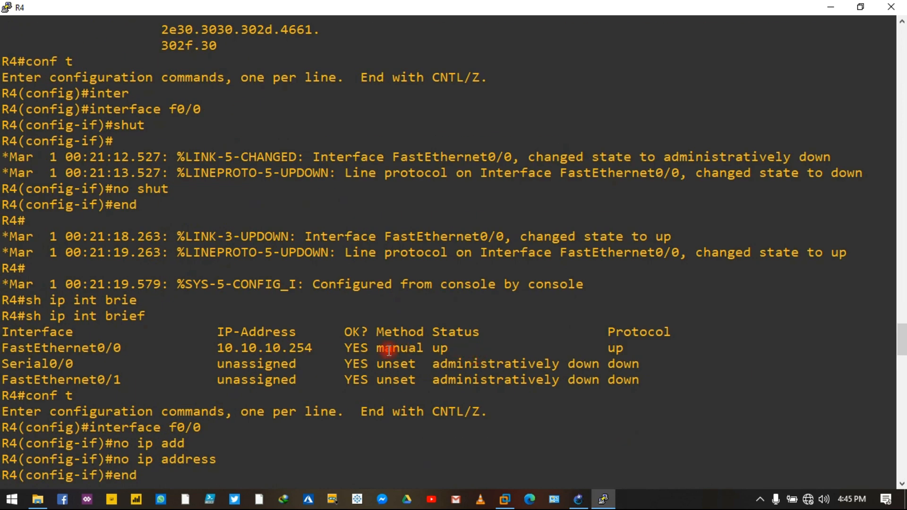
{"action": "scroll", "coordinate": [333, 347], "scroll_direction": "down", "scroll_amount": 10}
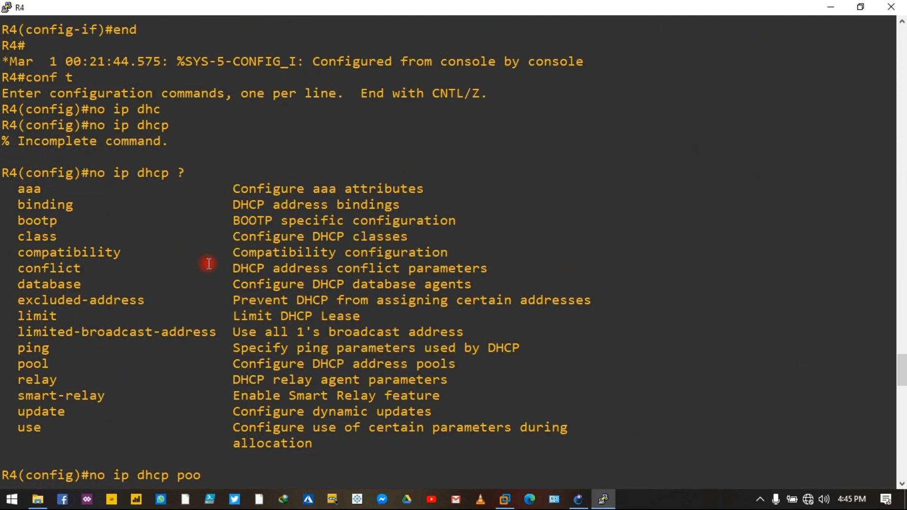
{"action": "scroll", "coordinate": [182, 214], "scroll_direction": "up", "scroll_amount": 5}
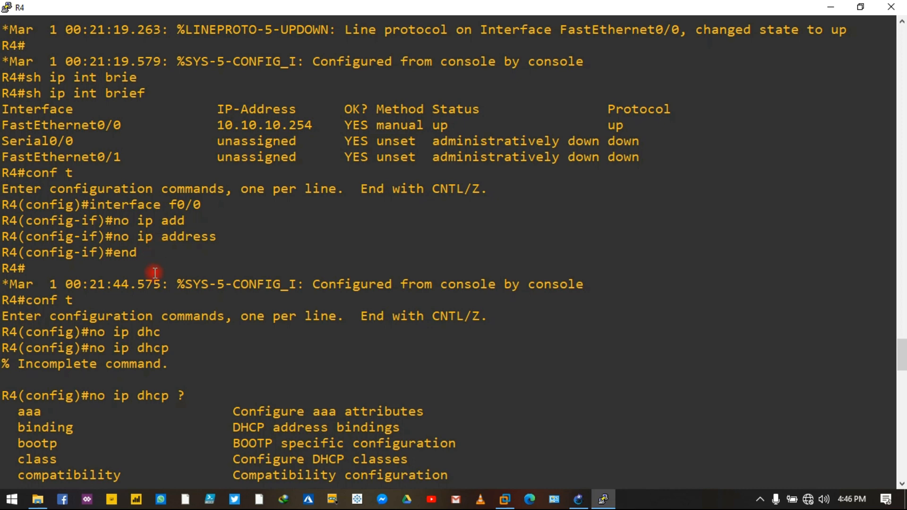
{"action": "type", "text": "poo"}
{"action": "scroll", "coordinate": [155, 274], "scroll_direction": "down", "scroll_amount": 5}
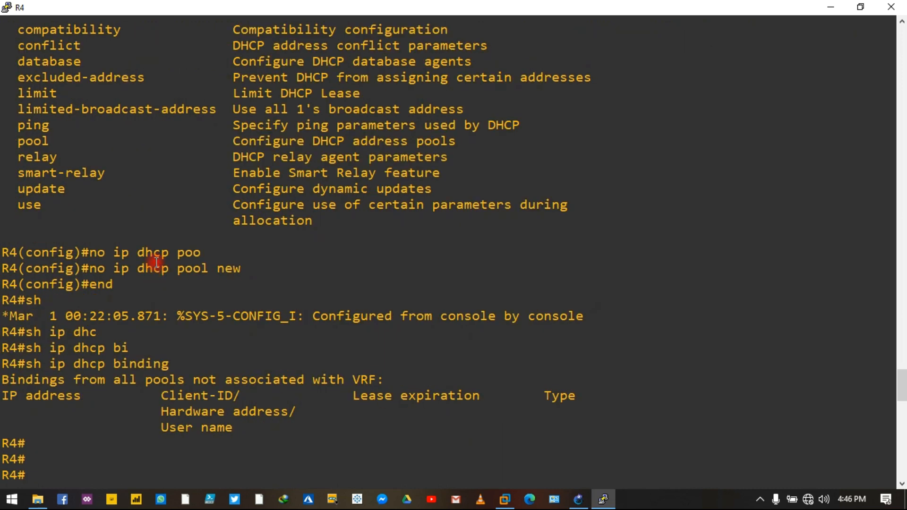
{"action": "scroll", "coordinate": [161, 255], "scroll_direction": "down", "scroll_amount": 5}
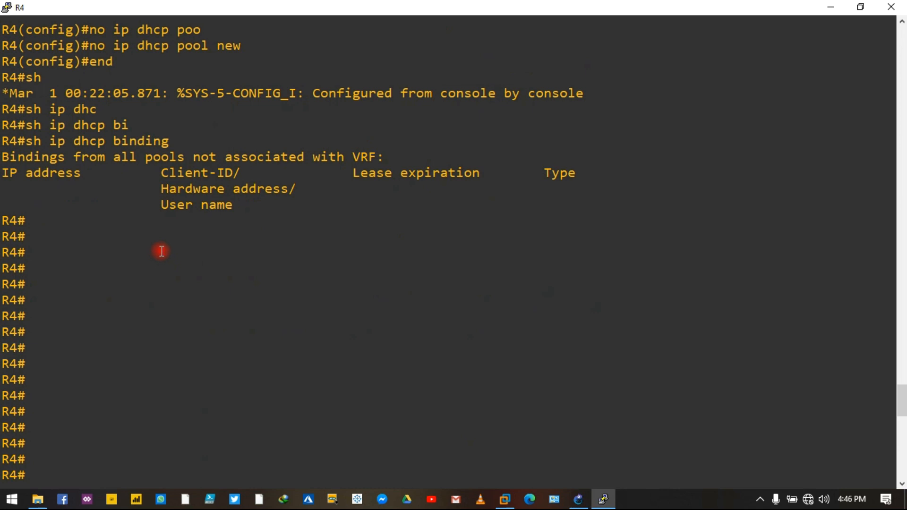
{"action": "scroll", "coordinate": [161, 251], "scroll_direction": "down", "scroll_amount": 6}
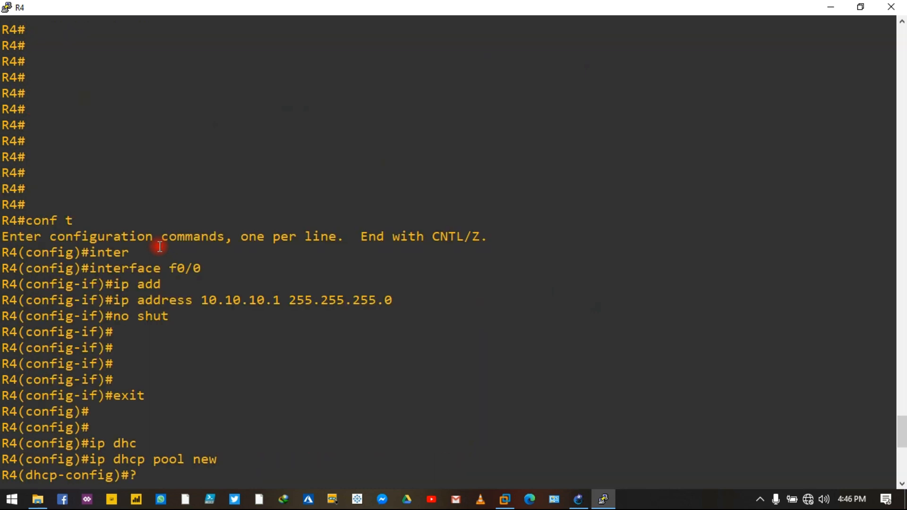
Complete the default-router command with address 10.10.10.1 and apply it to the pool
{"action": "type", "text": "def"}
{"action": "key", "text": "Tab"}
{"action": "type", "text": "10.10.10."}
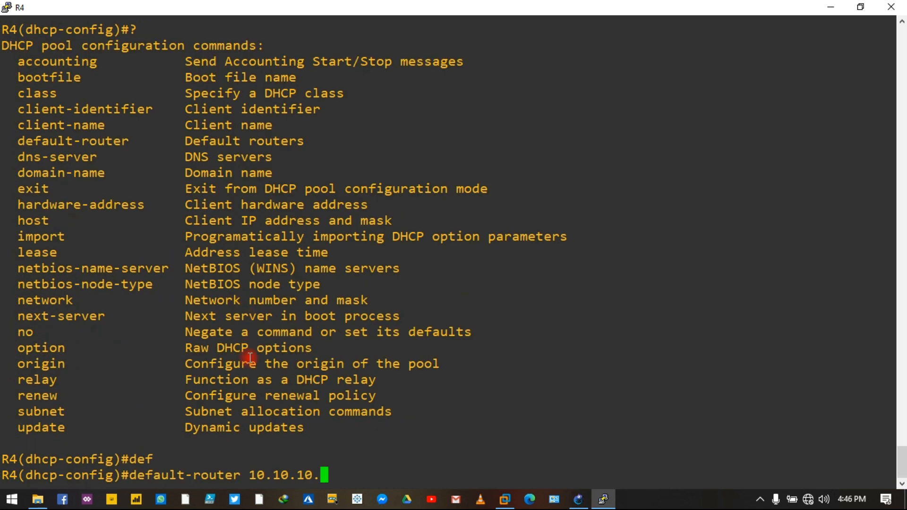
{"action": "type", "text": "1"}
{"action": "key", "text": "Return"}
Set the DHCP pool's DNS server to 10.10.10.1
{"action": "type", "text": "dns"}
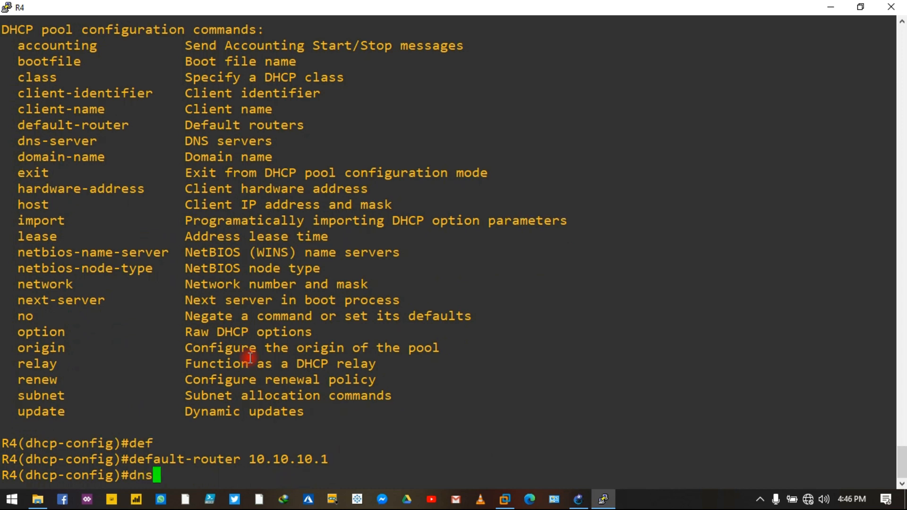
{"action": "key", "text": "Tab"}
{"action": "type", "text": "1"}
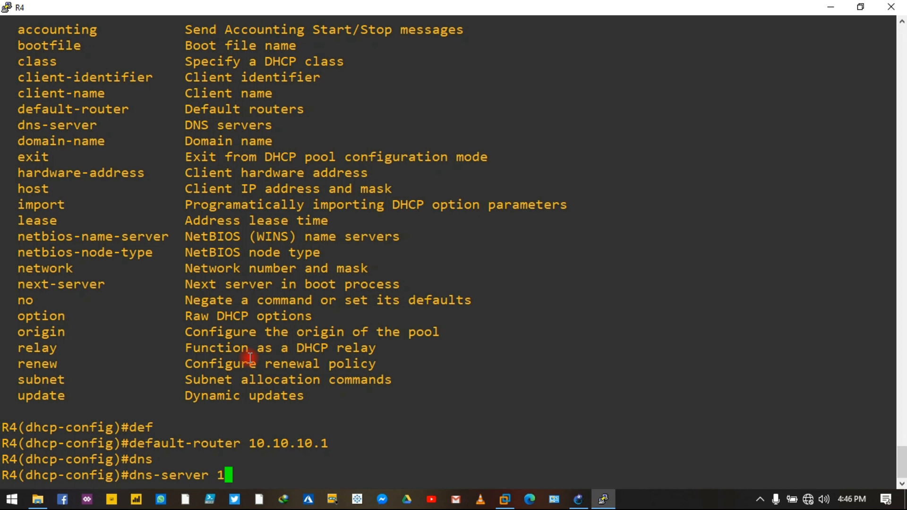
{"action": "type", "text": "0.10.10"}
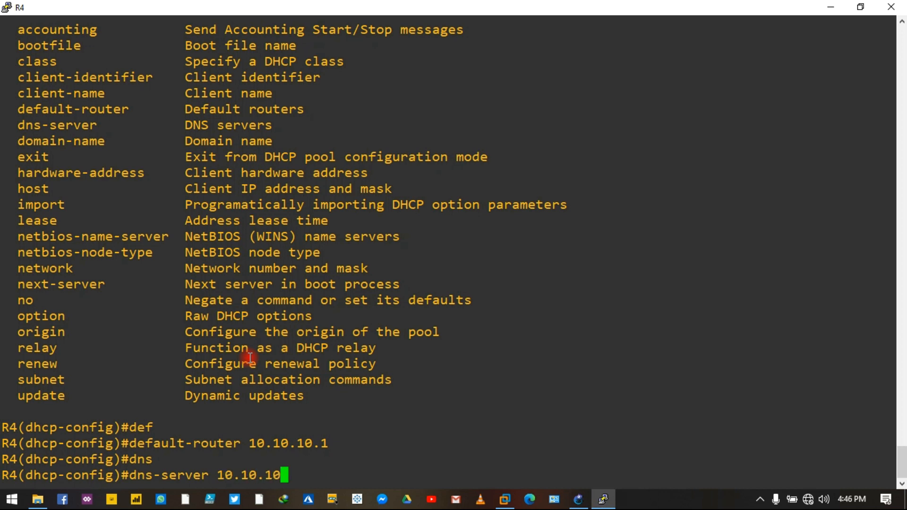
{"action": "type", "text": ".1"}
{"action": "key", "text": "Return"}
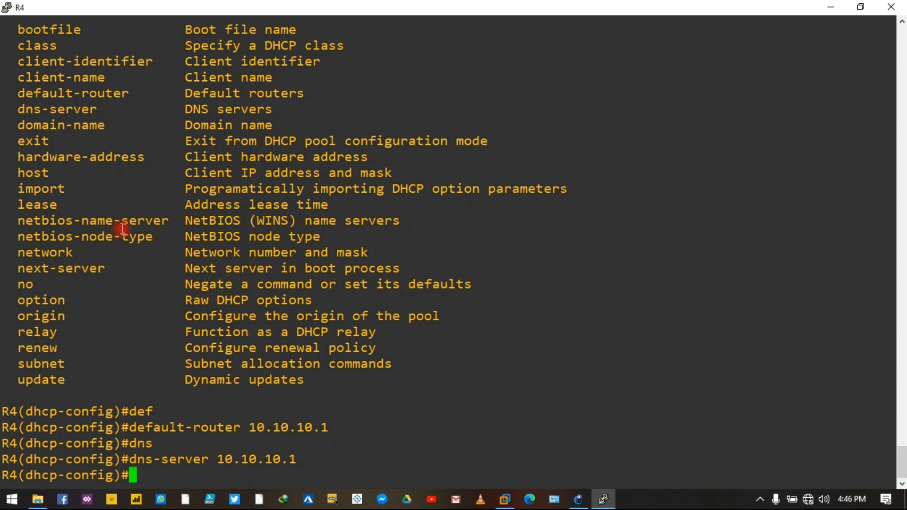
Set the DHCP pool's network to 10.10.10.1 with mask 255.255.255.0 and leave pool configuration mode
{"action": "type", "text": "netw"}
{"action": "key", "text": "Tab"}
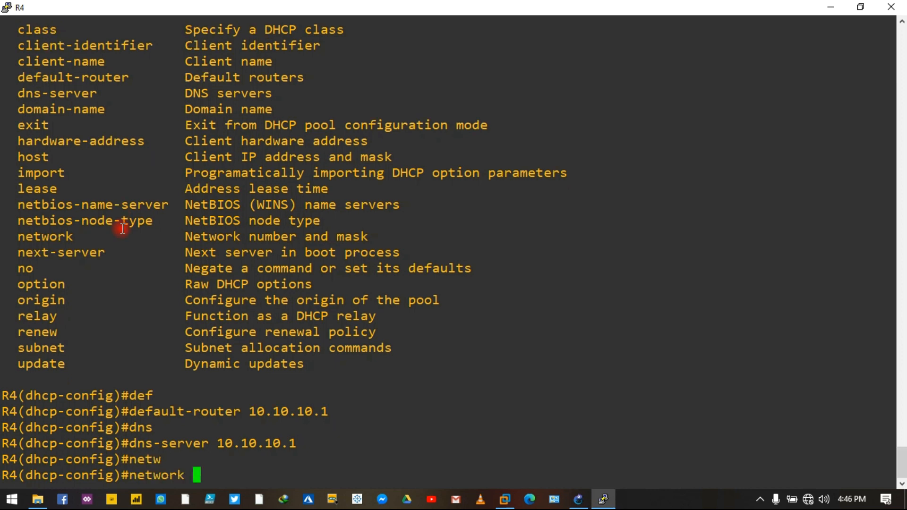
{"action": "type", "text": "10.10.10.1"}
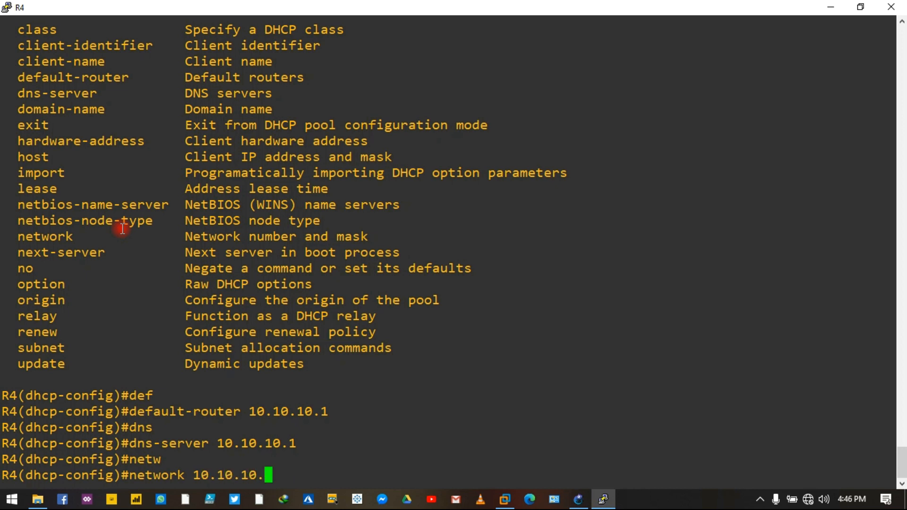
{"action": "type", "text": " 255.255.255.0"}
{"action": "key", "text": "Return"}
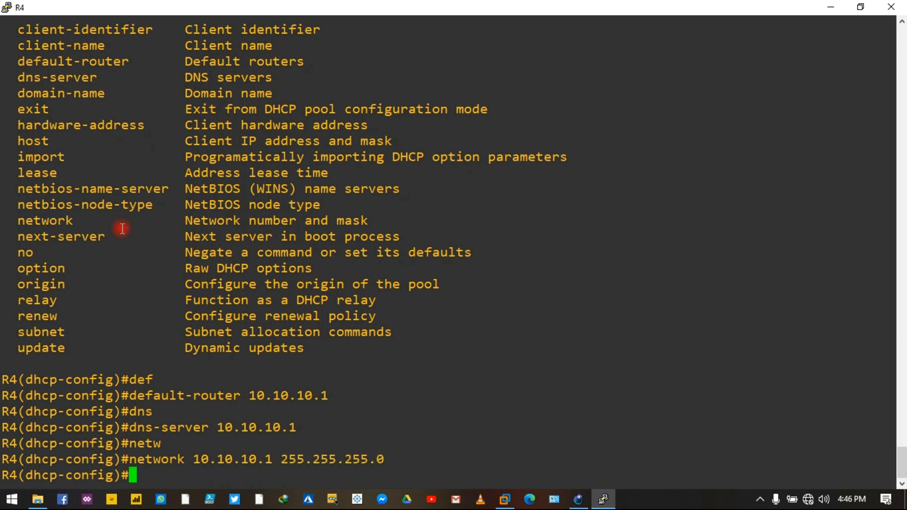
{"action": "type", "text": "exit"}
{"action": "key", "text": "Return"}
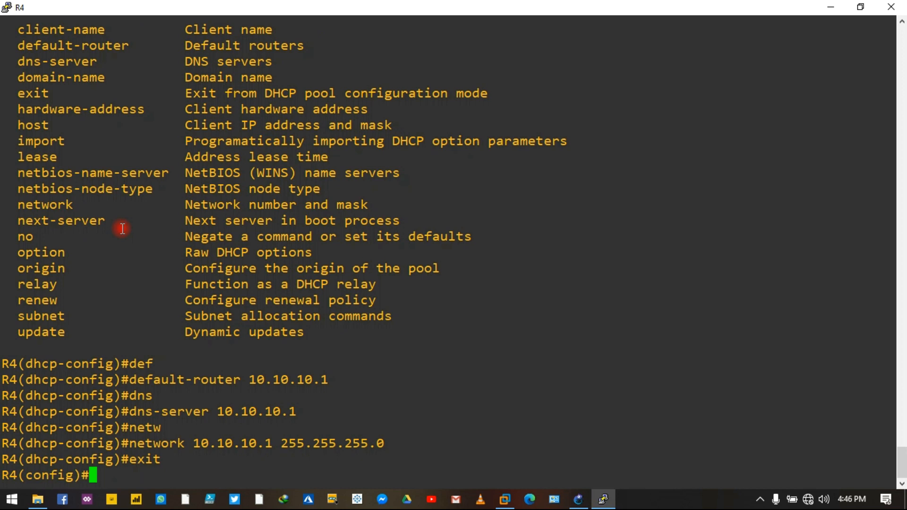
List the available ip dhcp options in global configuration mode
{"action": "type", "text": "ip dhc"}
{"action": "key", "text": "Tab"}
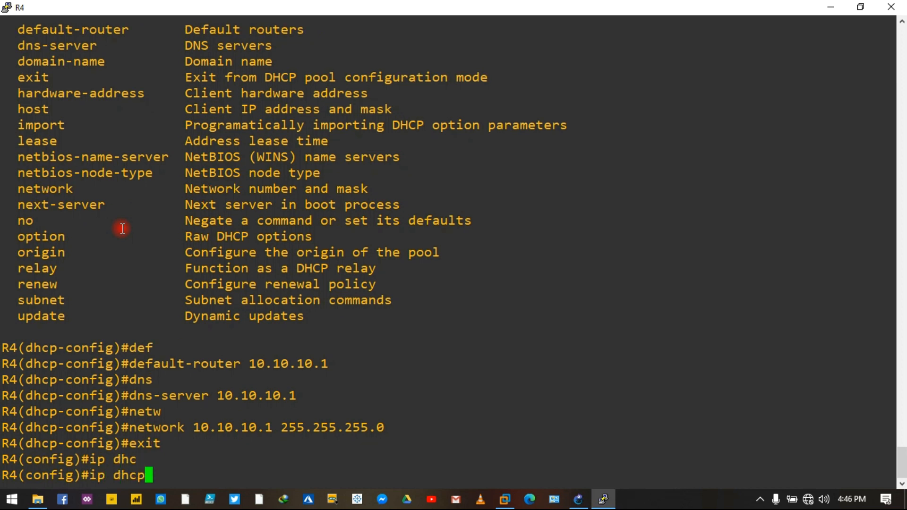
{"action": "type", "text": "p"}
{"action": "key", "text": "BackSpace"}
{"action": "type", "text": "?"}
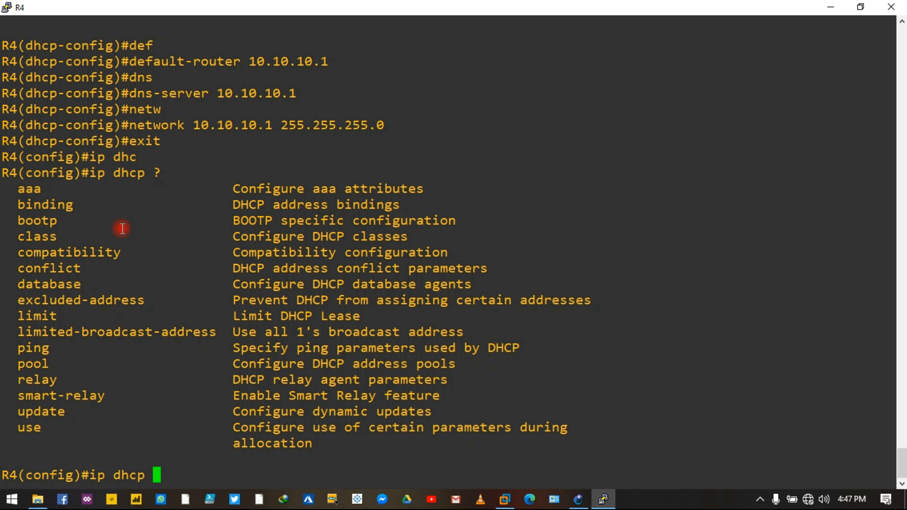
Exclude the address range 10.10.10.1 to 10.10.10.10 from DHCP assignment
{"action": "type", "text": "ip"}
{"action": "key", "text": "BackSpace"}
{"action": "key", "text": "BackSpace"}
{"action": "key", "text": "BackSpace"}
{"action": "type", "text": "exc"}
{"action": "key", "text": "Tab"}
{"action": "type", "text": "1"}
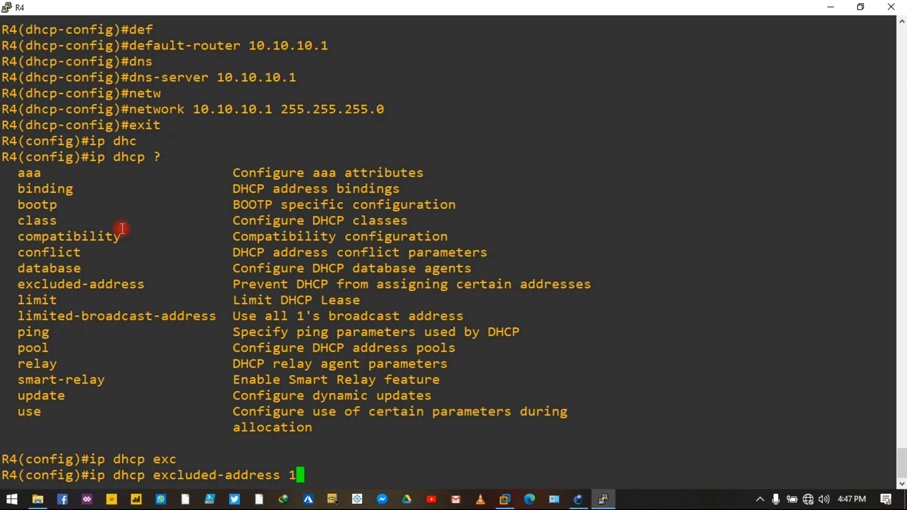
{"action": "type", "text": "0.10.10."}
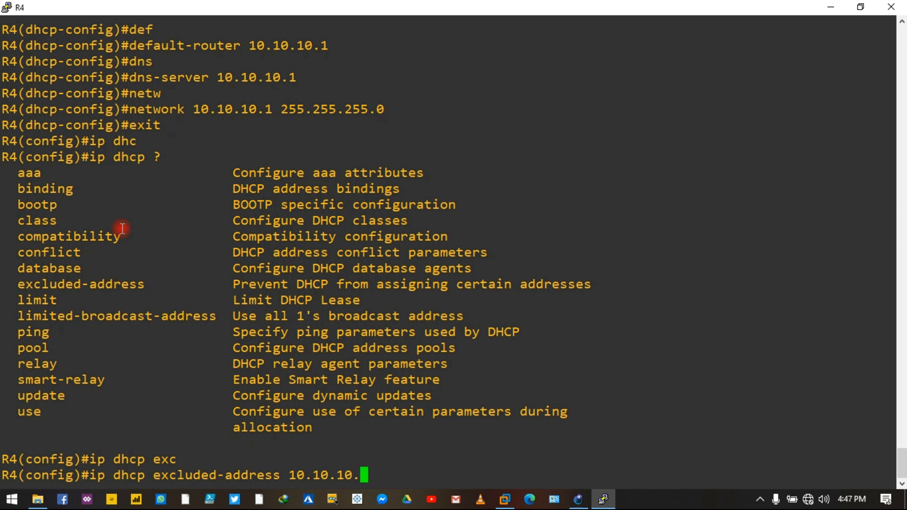
{"action": "type", "text": "1"}
{"action": "type", "text": "10.10.10."}
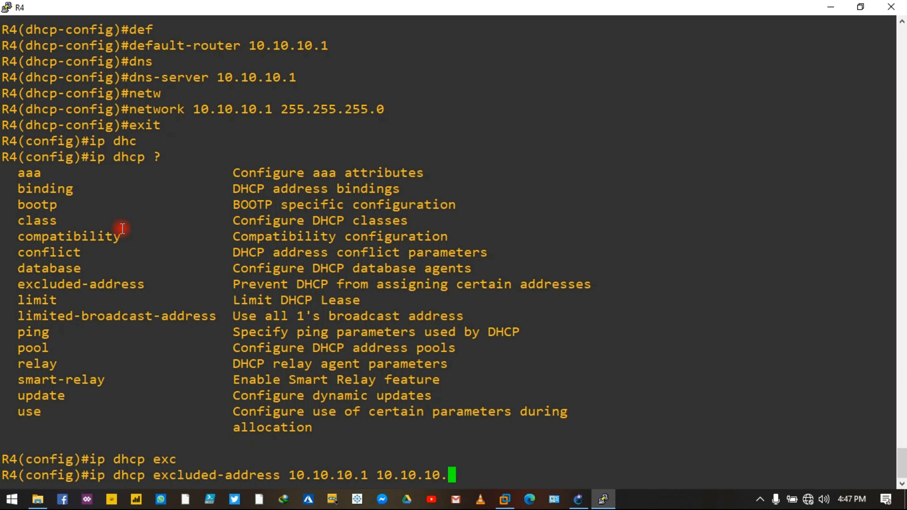
{"action": "type", "text": "10"}
{"action": "key", "text": "Return"}
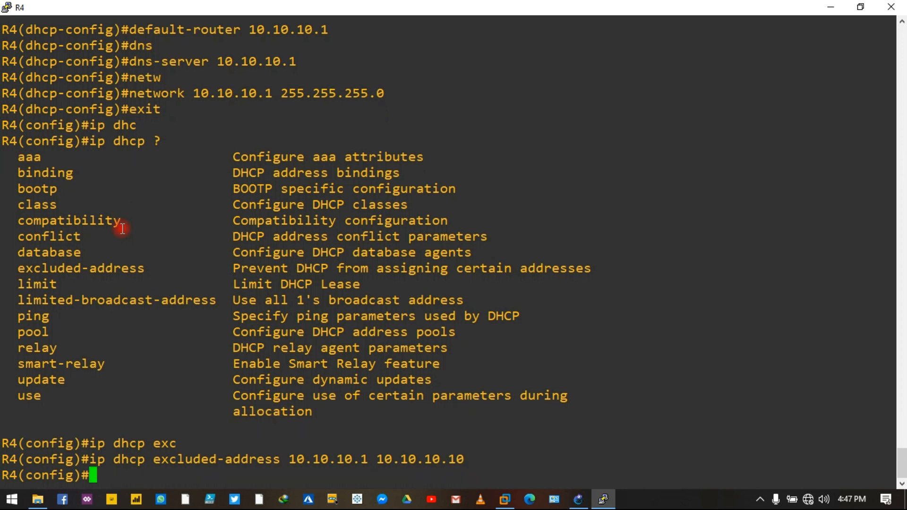
End configuration mode and return to R4's privileged prompt
{"action": "type", "text": "end"}
{"action": "key", "text": "Return"}
{"action": "key", "text": "Return"}
{"action": "key", "text": "Return"}
Display R4's DHCP address bindings with sh ip dhcp binding
{"action": "type", "text": "s"}
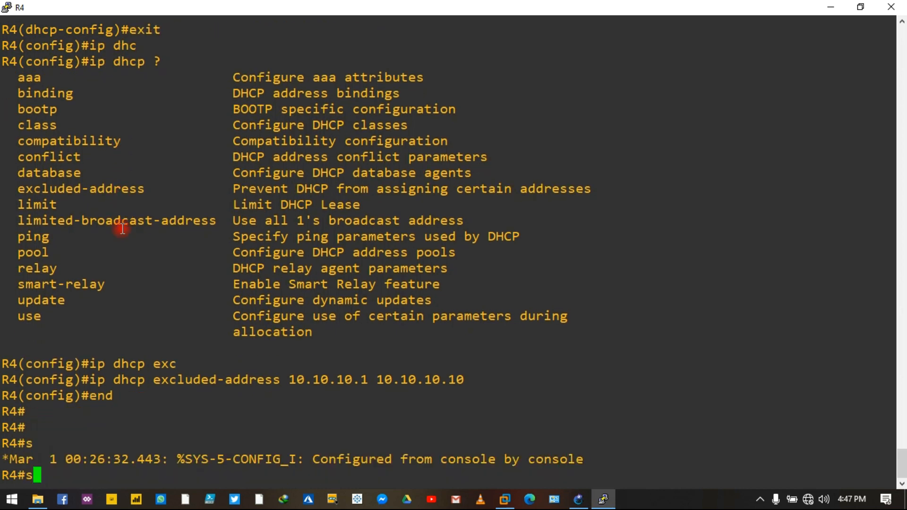
{"action": "type", "text": "h ip dhcp bi"}
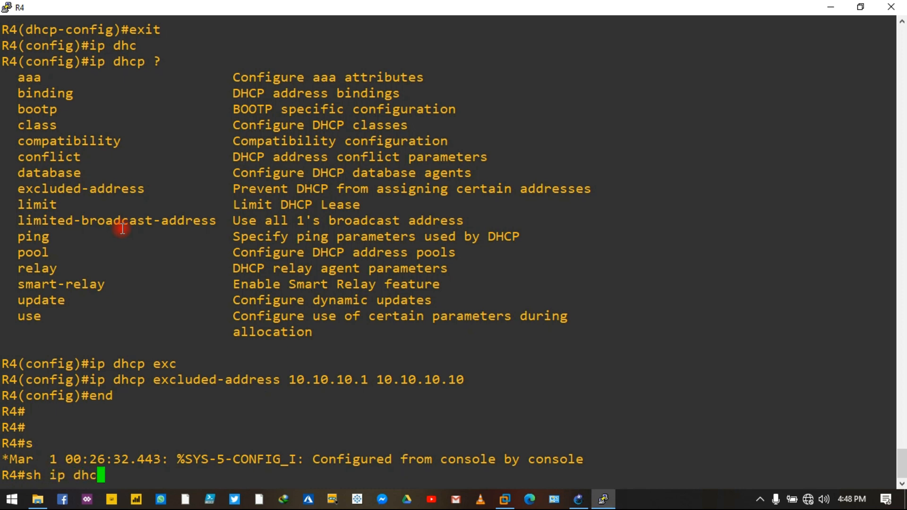
{"action": "key", "text": "Tab"}
{"action": "type", "text": "bi"}
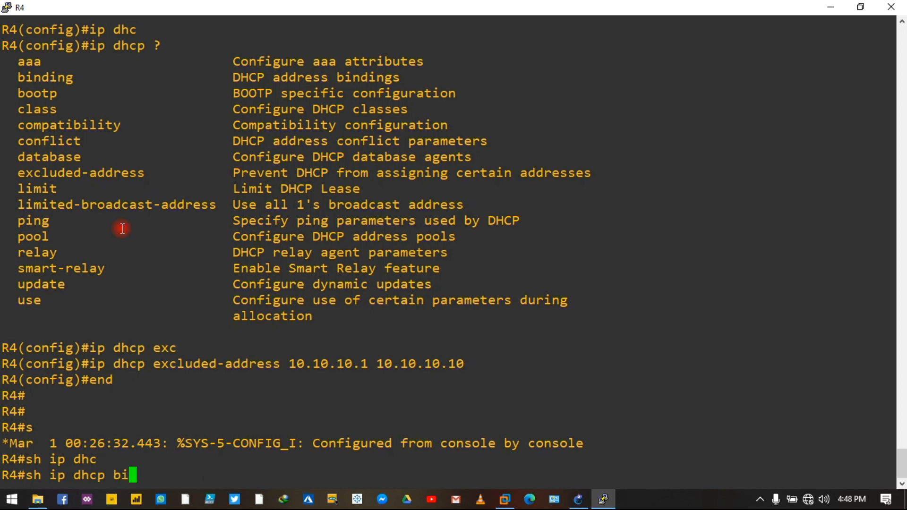
{"action": "key", "text": "Tab"}
{"action": "key", "text": "Return"}
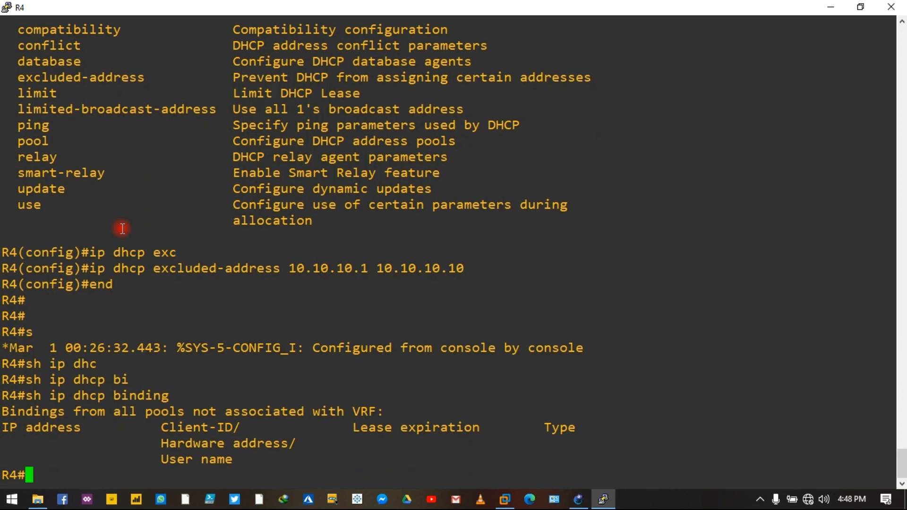
Try to complete a show command for R4's DHCP leases by replacing binding with leas
{"action": "key", "text": "Up"}
{"action": "key", "text": "BackSpace"}
{"action": "key", "text": "BackSpace"}
{"action": "key", "text": "BackSpace"}
{"action": "key", "text": "BackSpace"}
{"action": "key", "text": "BackSpace"}
{"action": "key", "text": "BackSpace"}
{"action": "key", "text": "BackSpace"}
{"action": "key", "text": "BackSpace"}
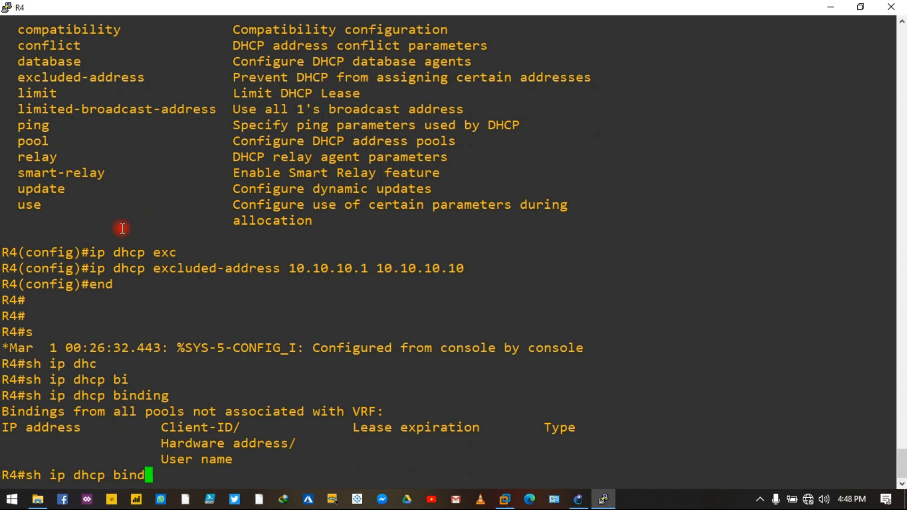
{"action": "type", "text": "lea"}
{"action": "key", "text": "Tab"}
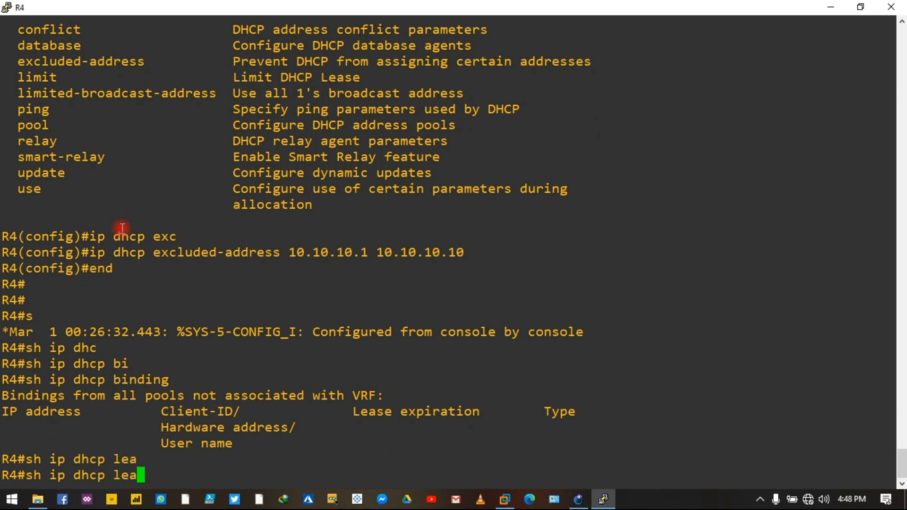
{"action": "type", "text": "s"}
{"action": "key", "text": "Tab"}
{"action": "key", "text": "Tab"}
{"action": "key", "text": "Tab"}
List the available sh ip dhcp options and clear the unfinished command line
{"action": "key", "text": "BackSpace"}
{"action": "key", "text": "BackSpace"}
{"action": "key", "text": "BackSpace"}
{"action": "key", "text": "BackSpace"}
{"action": "type", "text": "?"}
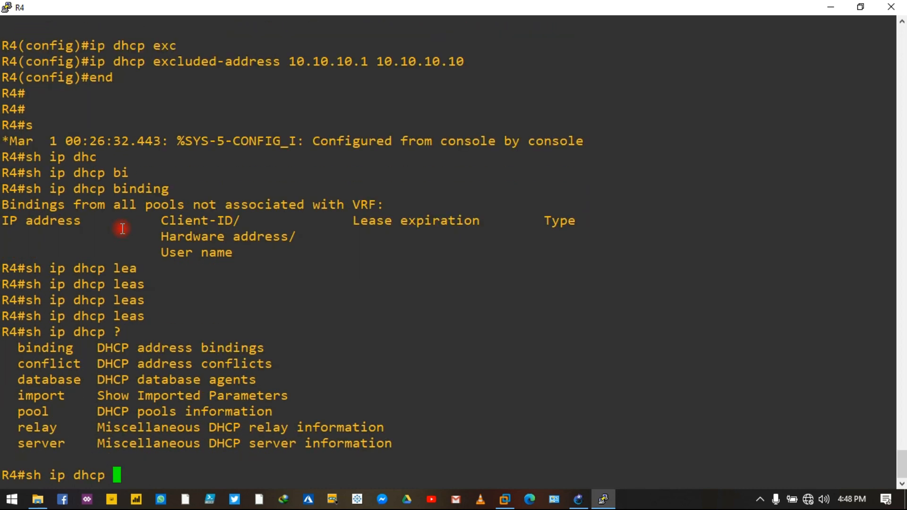
{"action": "key", "text": "BackSpace"}
{"action": "key", "text": "BackSpace"}
{"action": "key", "text": "BackSpace"}
{"action": "key", "text": "BackSpace"}
{"action": "key", "text": "BackSpace"}
{"action": "key", "text": "BackSpace"}
{"action": "key", "text": "BackSpace"}
{"action": "key", "text": "BackSpace"}
{"action": "key", "text": "BackSpace"}
{"action": "key", "text": "BackSpace"}
{"action": "key", "text": "BackSpace"}
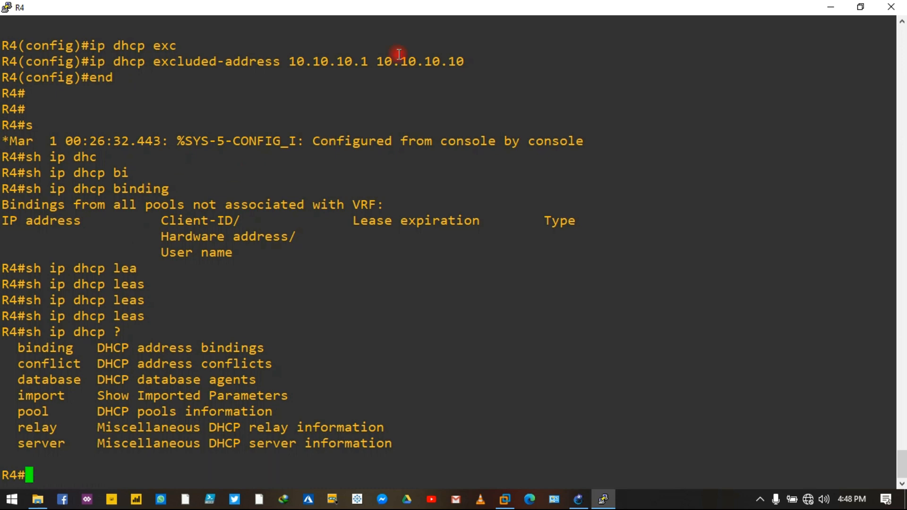
Switch to the GNS3 topology and start a packet capture on the link between PC1 and IOU1
{"action": "left_click", "coordinate": [822, 7]}
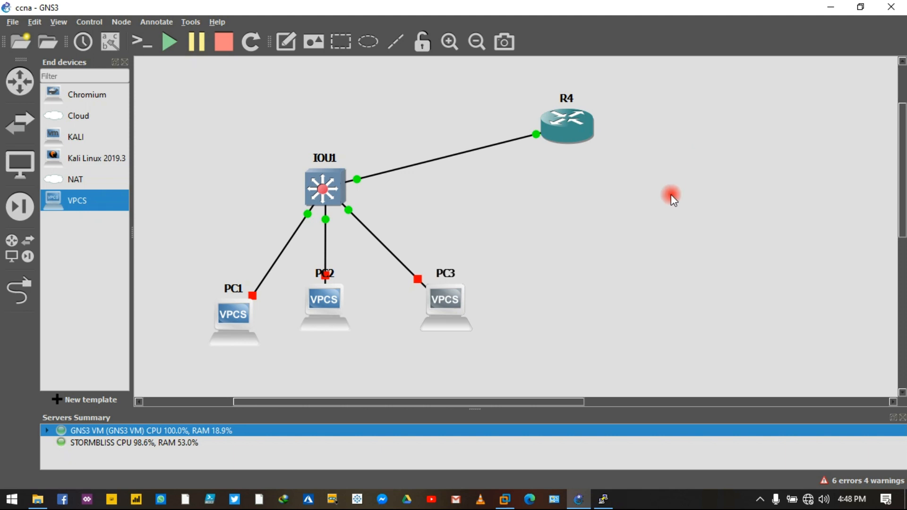
{"action": "left_click_drag", "start_coordinate": [577, 318], "coordinate": [214, 325]}
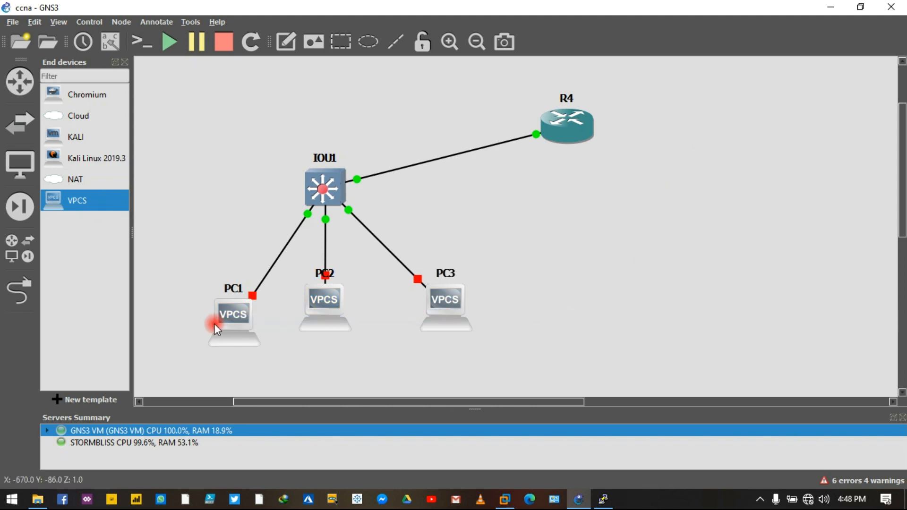
{"action": "right_click", "coordinate": [285, 248]}
{"action": "left_click", "coordinate": [294, 253]}
{"action": "left_click", "coordinate": [513, 268]}
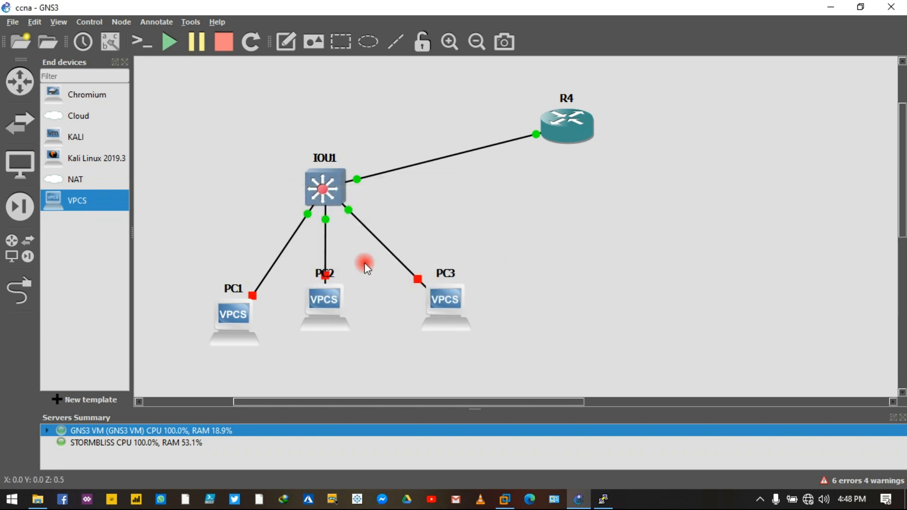
Start packet captures on the PC2 to IOU1 and PC3 to IOU1 links, accepting the default capture settings
{"action": "right_click", "coordinate": [326, 246]}
{"action": "left_click", "coordinate": [334, 254]}
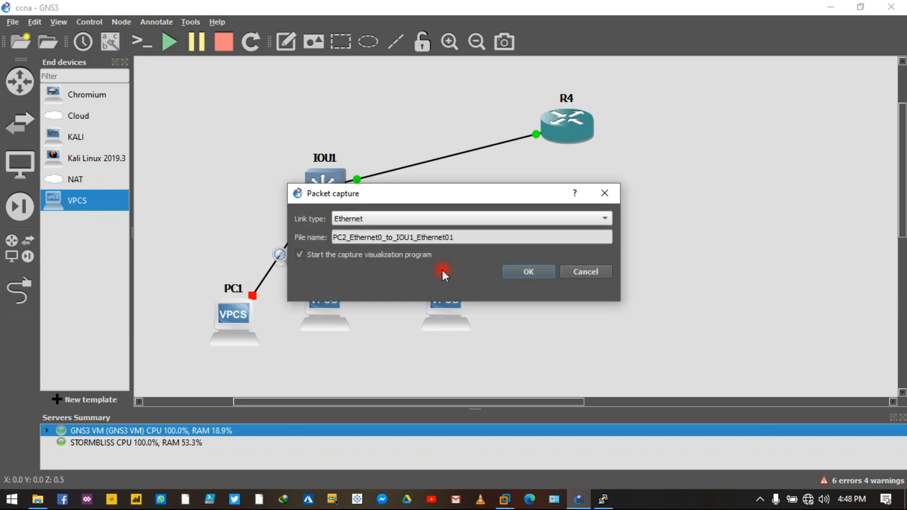
{"action": "left_click", "coordinate": [516, 273]}
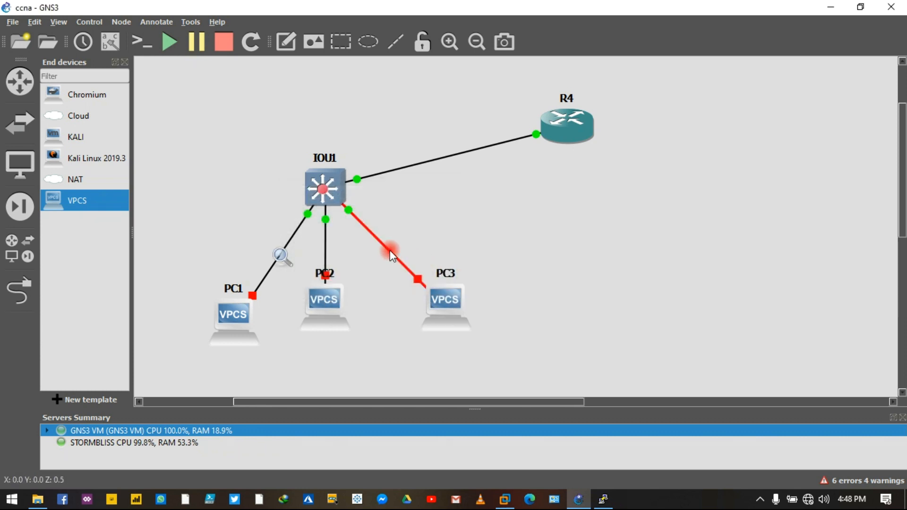
{"action": "right_click", "coordinate": [390, 251]}
{"action": "left_click", "coordinate": [404, 254]}
{"action": "left_click", "coordinate": [513, 272]}
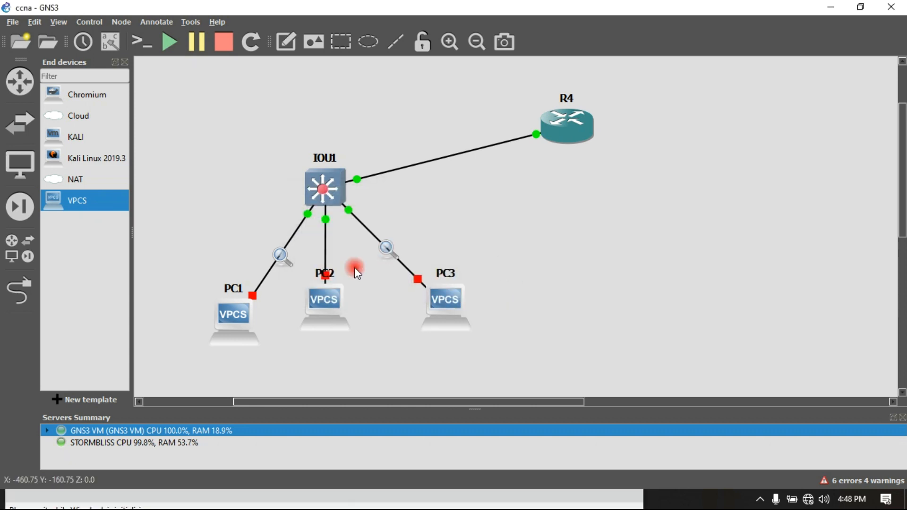
Launch Wireshark for the captures on the PC2, PC1 and PC3 links
{"action": "right_click", "coordinate": [326, 241]}
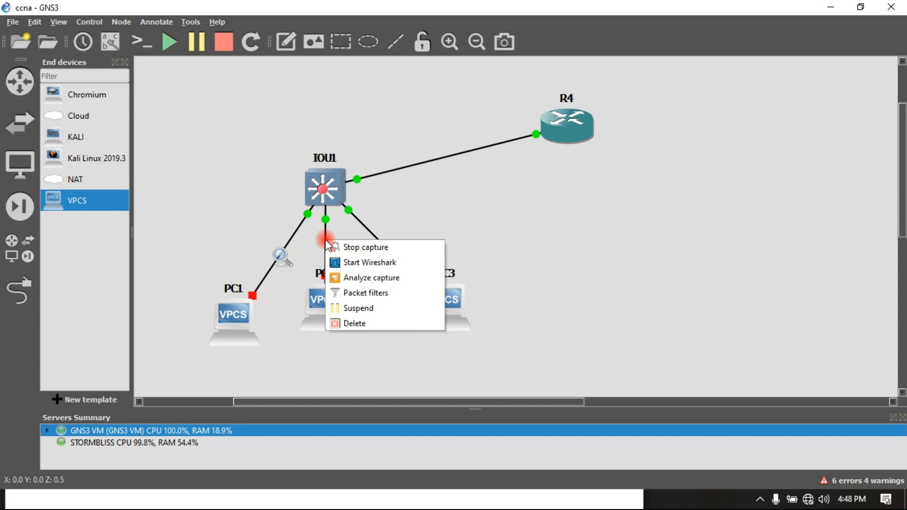
{"action": "left_click", "coordinate": [335, 265]}
{"action": "right_click", "coordinate": [279, 254]}
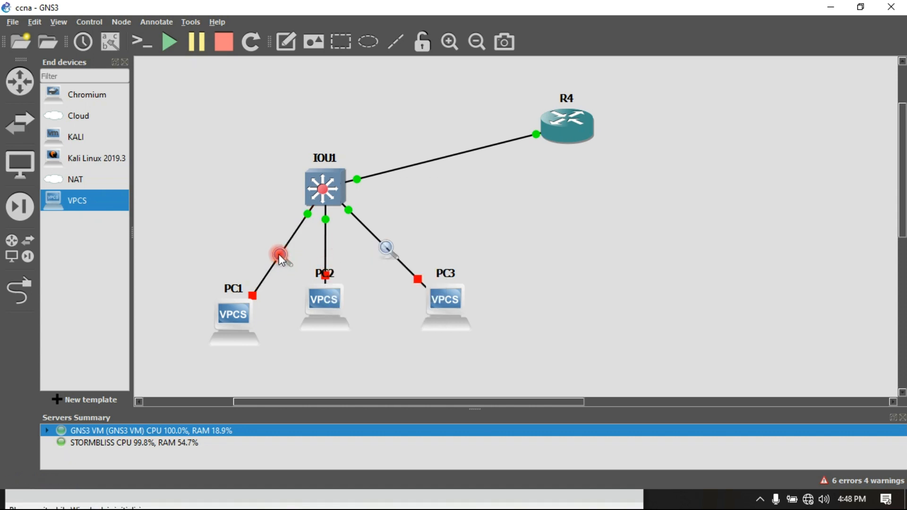
{"action": "left_click", "coordinate": [372, 277]}
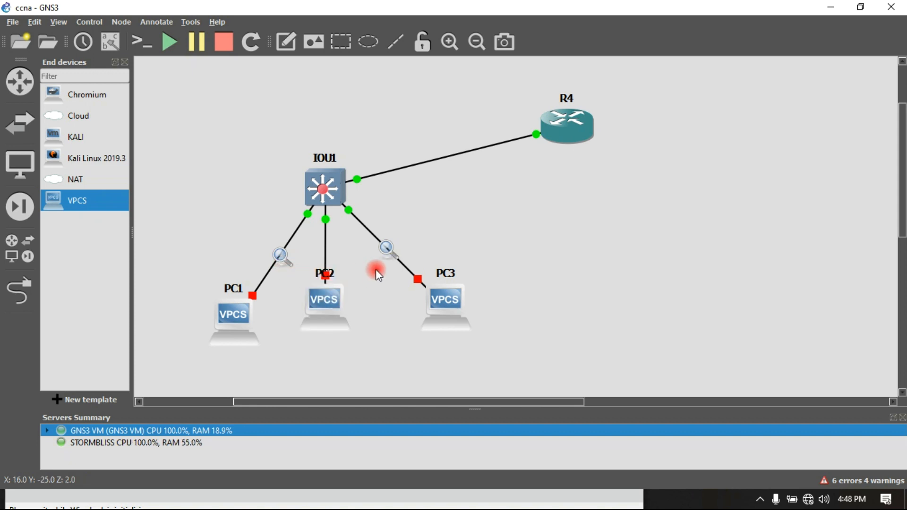
{"action": "right_click", "coordinate": [387, 247]}
{"action": "left_click", "coordinate": [400, 267]}
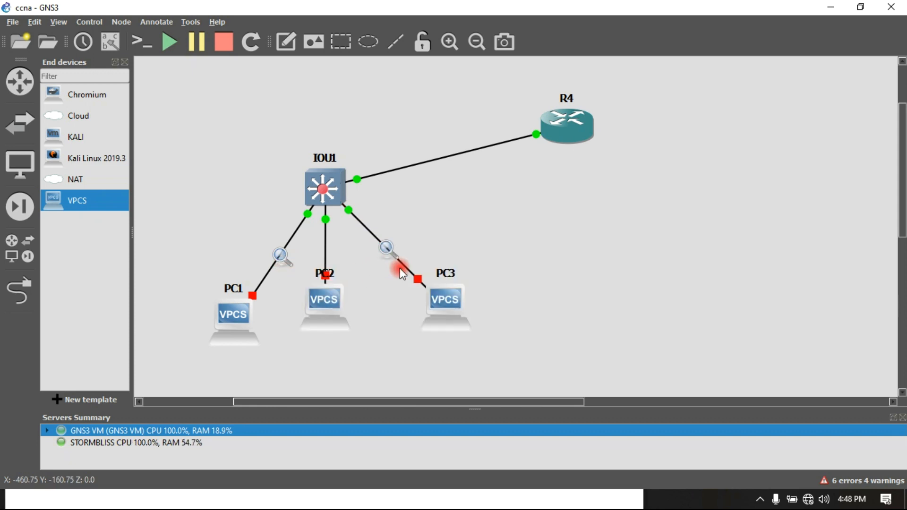
{"action": "left_click", "coordinate": [399, 260]}
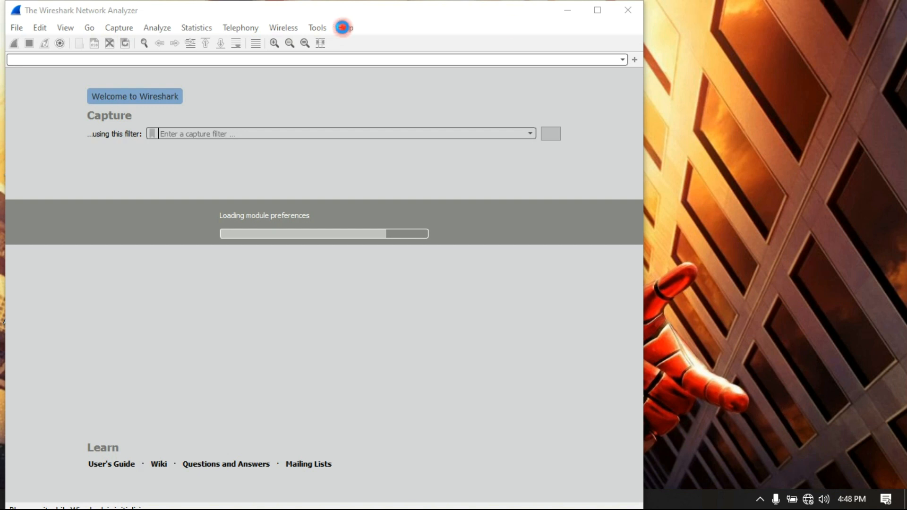
Minimize the Wireshark windows for the PC1, PC3 and PC2 captures and return to the GNS3 topology
{"action": "left_click", "coordinate": [280, 14]}
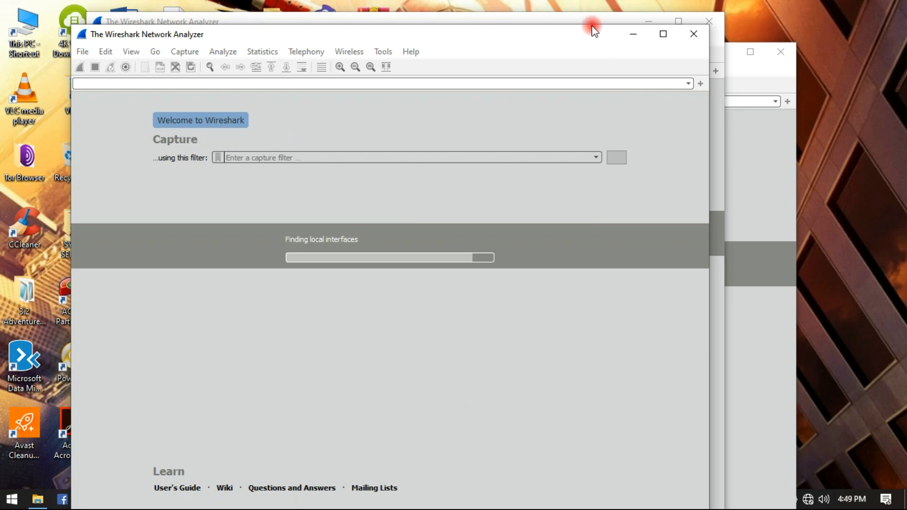
{"action": "left_click_drag", "start_coordinate": [564, 119], "coordinate": [563, 118]}
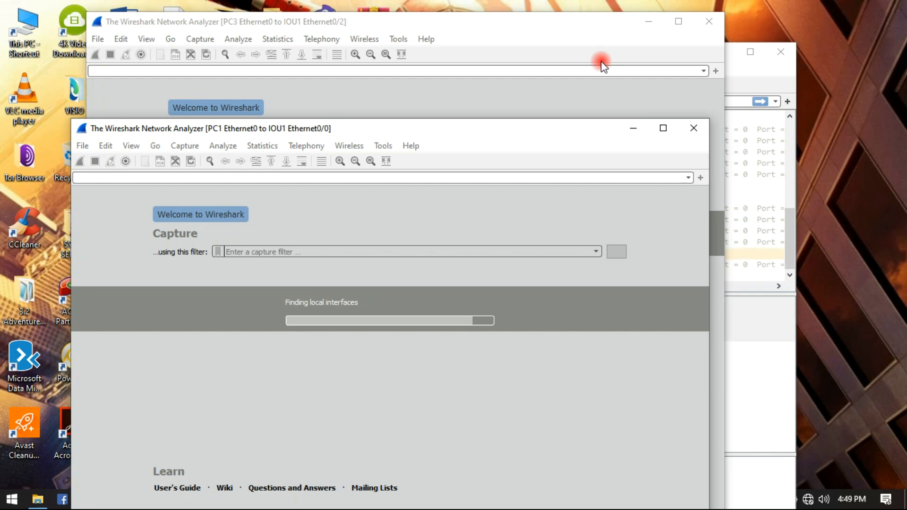
{"action": "left_click", "coordinate": [633, 128]}
{"action": "left_click", "coordinate": [648, 21]}
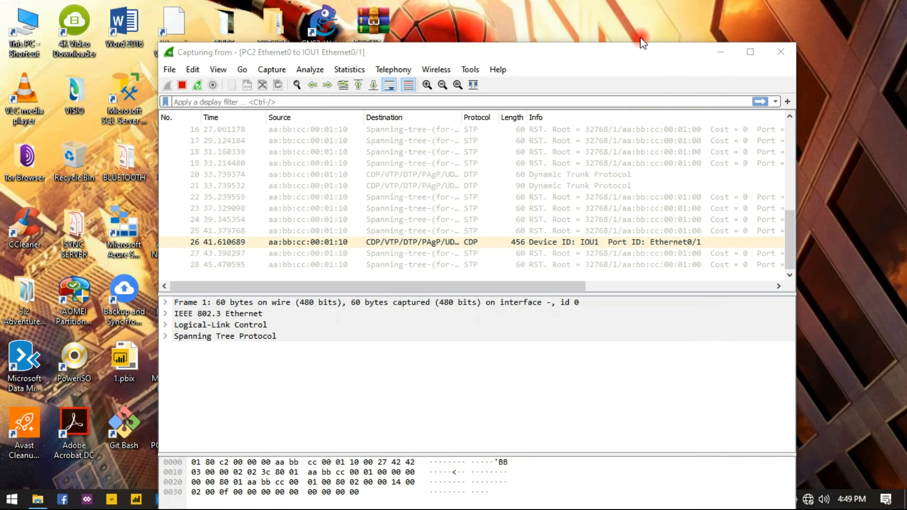
{"action": "left_click", "coordinate": [718, 52]}
{"action": "left_click", "coordinate": [578, 499]}
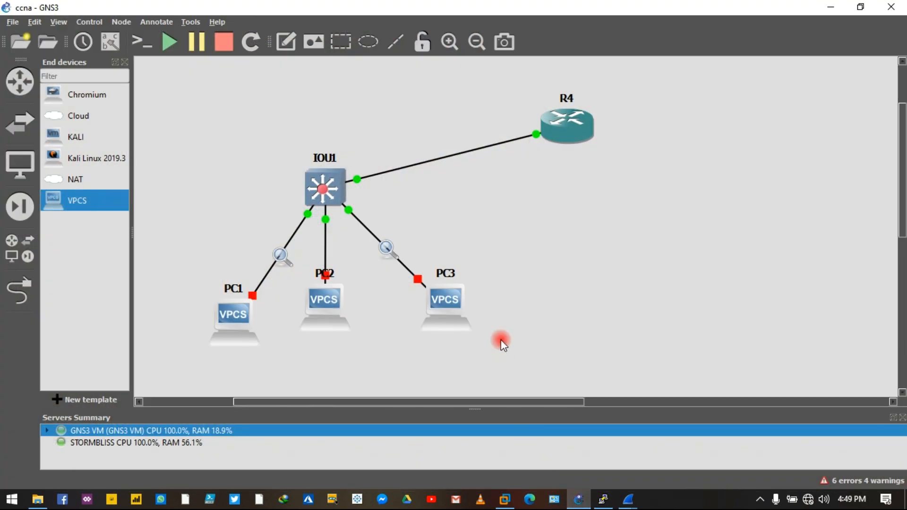
{"action": "left_click_drag", "start_coordinate": [598, 280], "coordinate": [233, 324]}
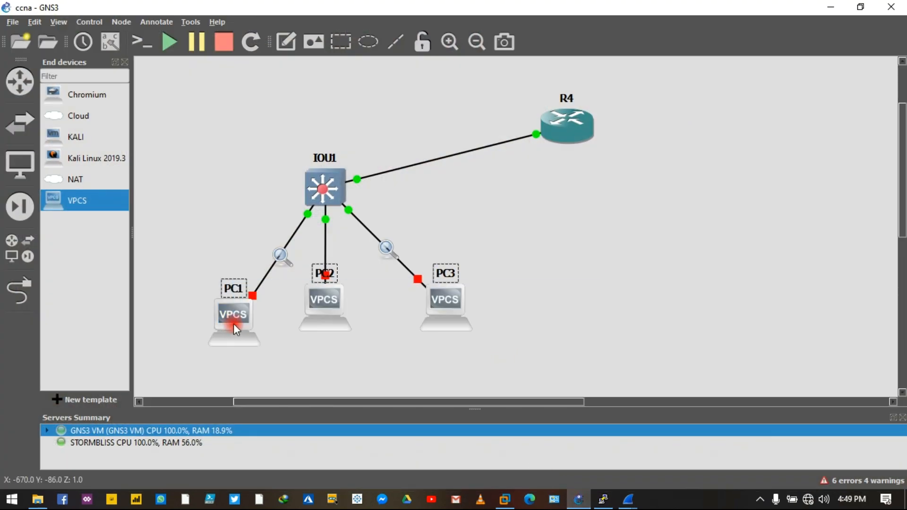
{"action": "right_click", "coordinate": [234, 325]}
{"action": "left_click", "coordinate": [548, 257]}
Select PC1, PC2 and PC3 in the topology and start all three VPCS nodes
{"action": "left_click_drag", "start_coordinate": [557, 292], "coordinate": [214, 327]}
{"action": "right_click", "coordinate": [215, 327]}
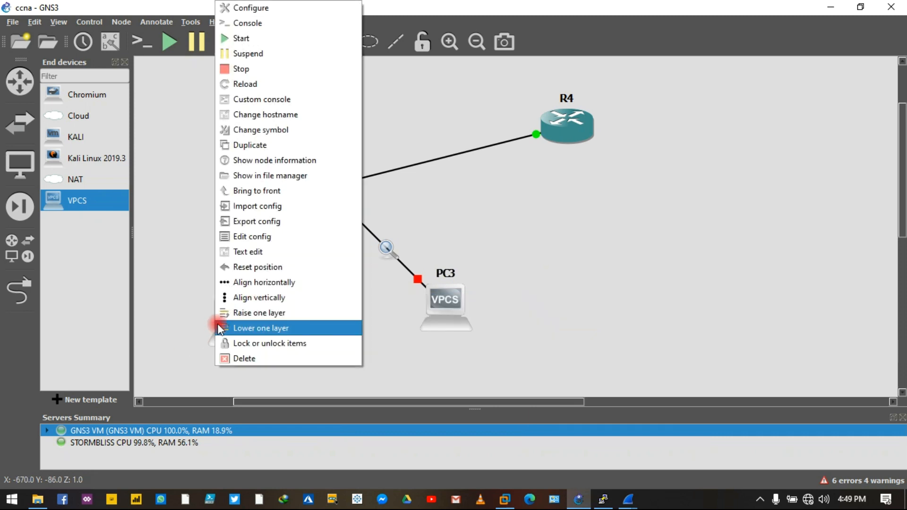
{"action": "left_click", "coordinate": [261, 42]}
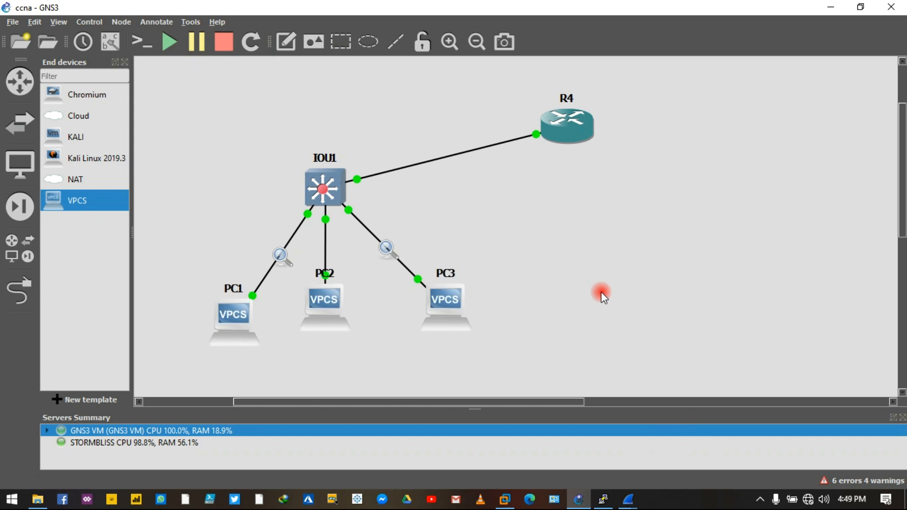
Examine the packets in the PC2 and PC1 Wireshark captures, then return to the GNS3 topology
{"action": "left_click", "coordinate": [628, 502]}
{"action": "left_click", "coordinate": [531, 461]}
{"action": "scroll", "coordinate": [495, 179], "scroll_direction": "down", "scroll_amount": 1}
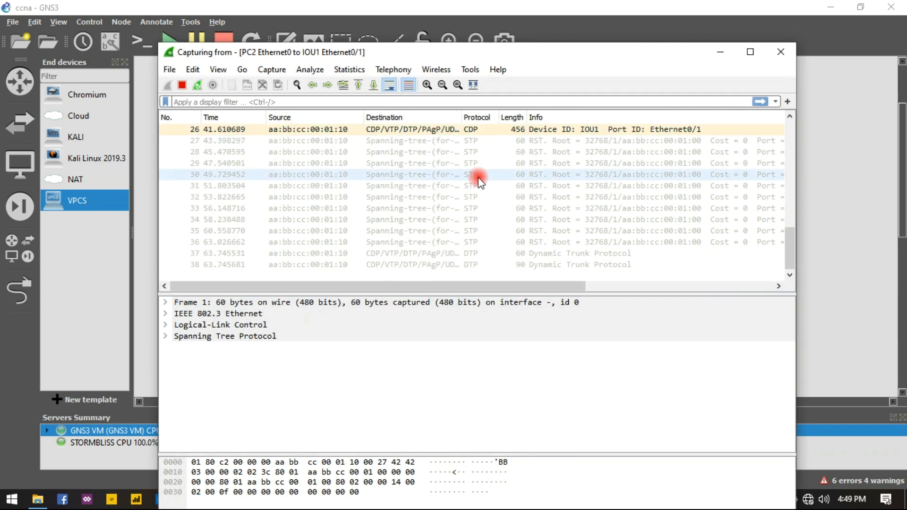
{"action": "scroll", "coordinate": [475, 187], "scroll_direction": "up", "scroll_amount": 4}
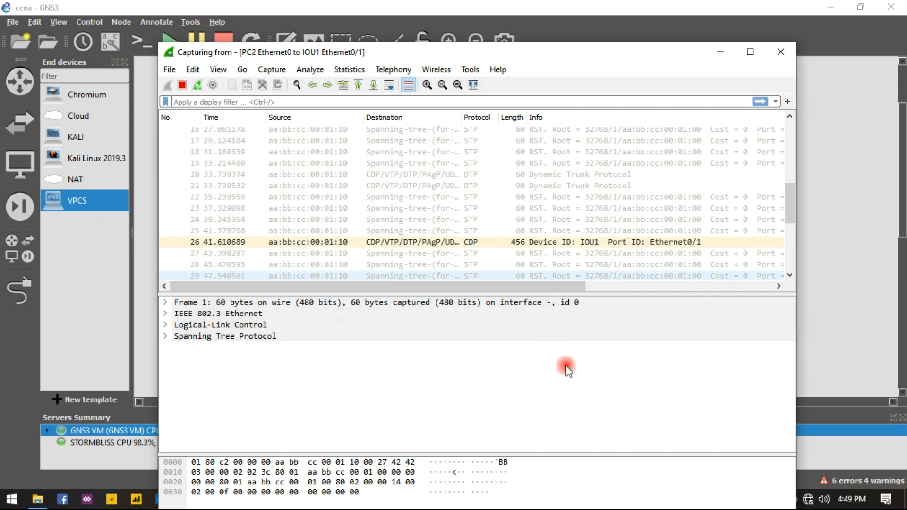
{"action": "left_click", "coordinate": [720, 52]}
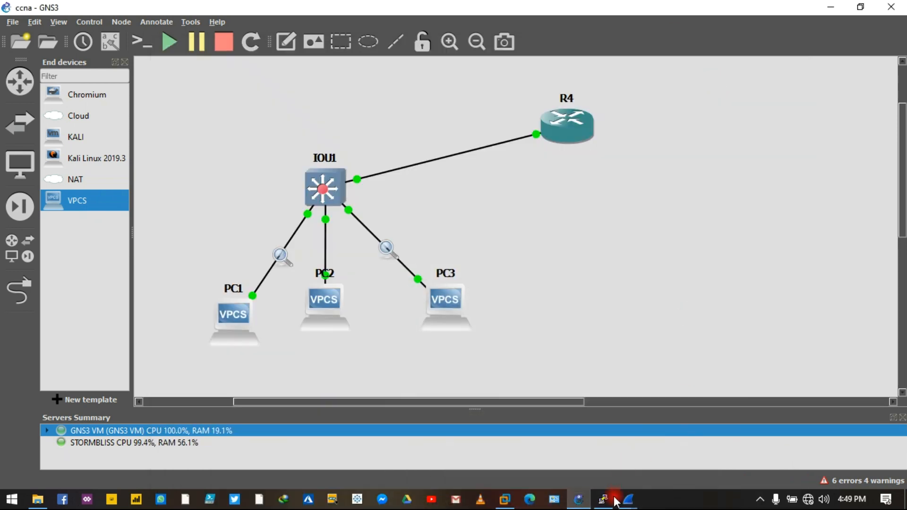
{"action": "left_click", "coordinate": [629, 499]}
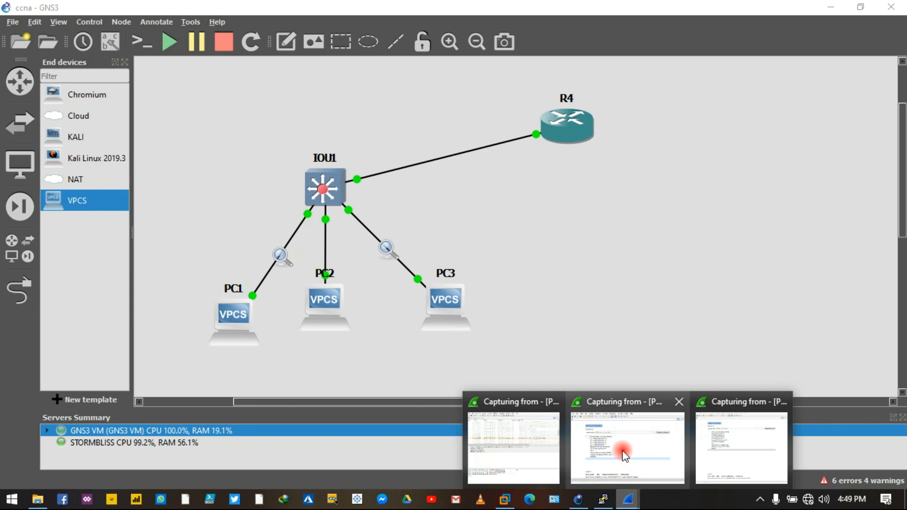
{"action": "left_click", "coordinate": [622, 450]}
{"action": "scroll", "coordinate": [473, 241], "scroll_direction": "up", "scroll_amount": 9}
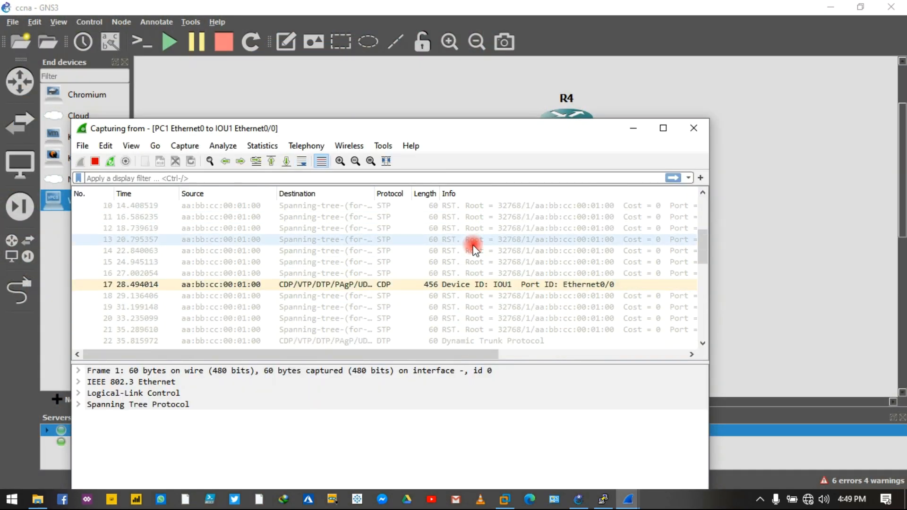
{"action": "left_click", "coordinate": [636, 129]}
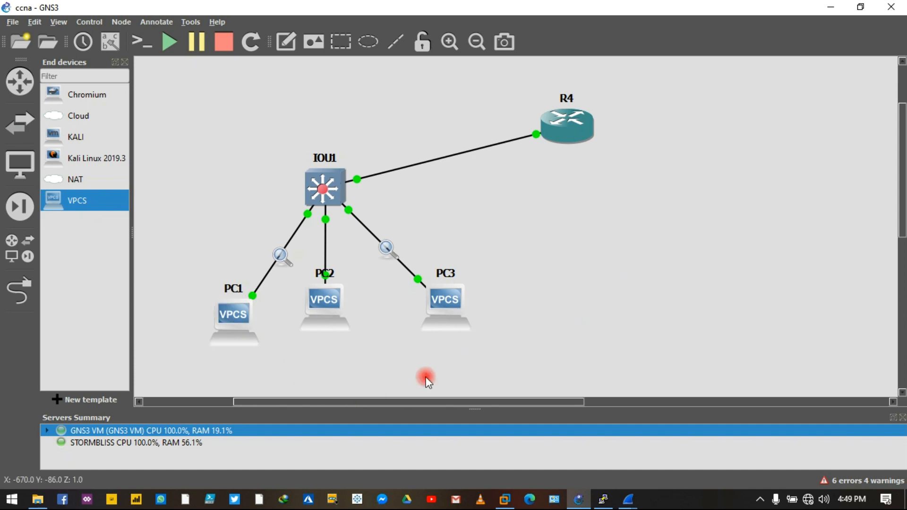
Open the consoles of PC1, PC2 and PC3 together and arrange their PuTTY windows side by side
{"action": "left_click_drag", "start_coordinate": [553, 314], "coordinate": [227, 319]}
{"action": "right_click", "coordinate": [227, 319]}
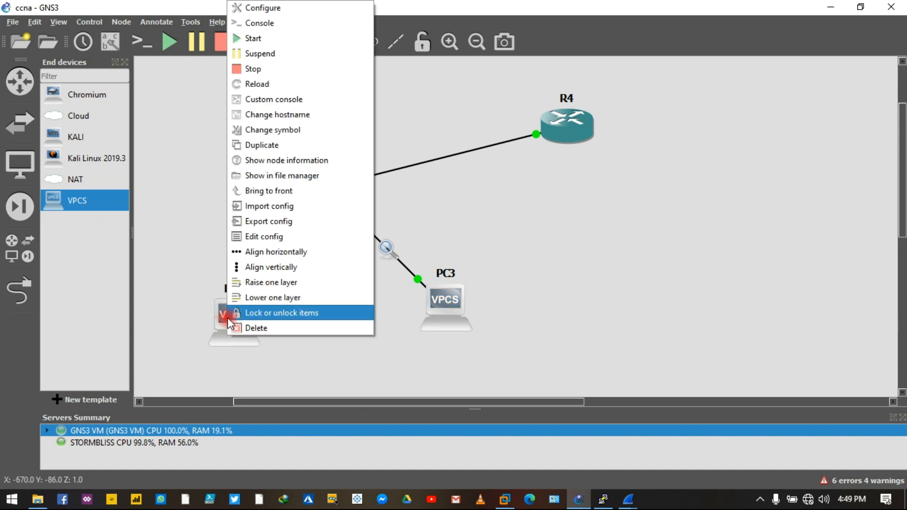
{"action": "left_click", "coordinate": [261, 23]}
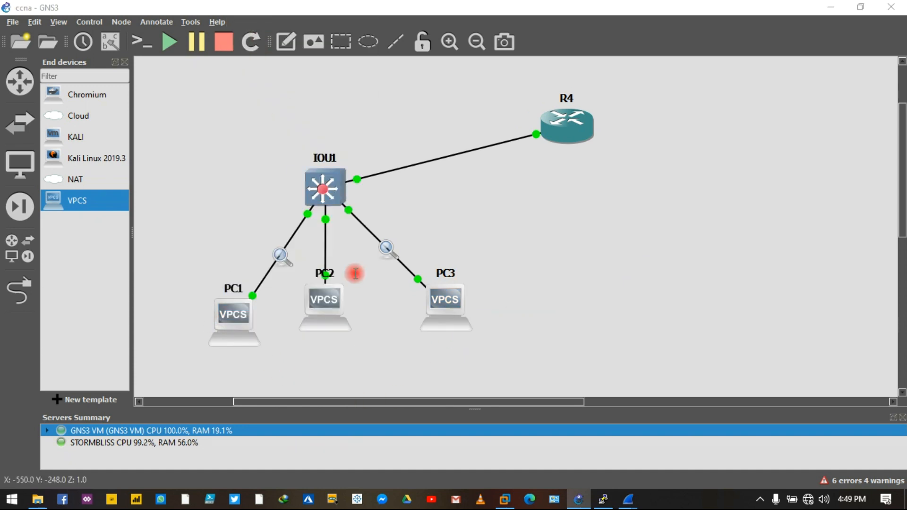
{"action": "left_click_drag", "start_coordinate": [209, 71], "coordinate": [235, 79]}
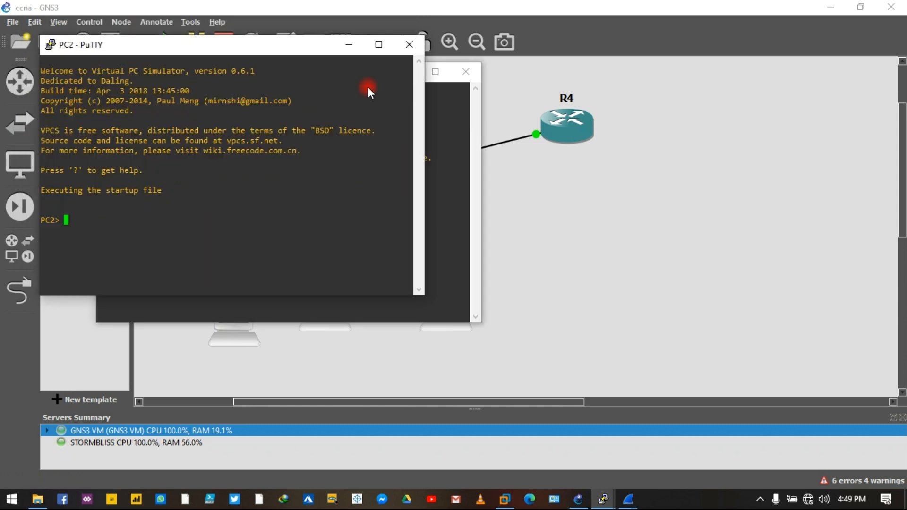
{"action": "left_click_drag", "start_coordinate": [618, 106], "coordinate": [684, 91]}
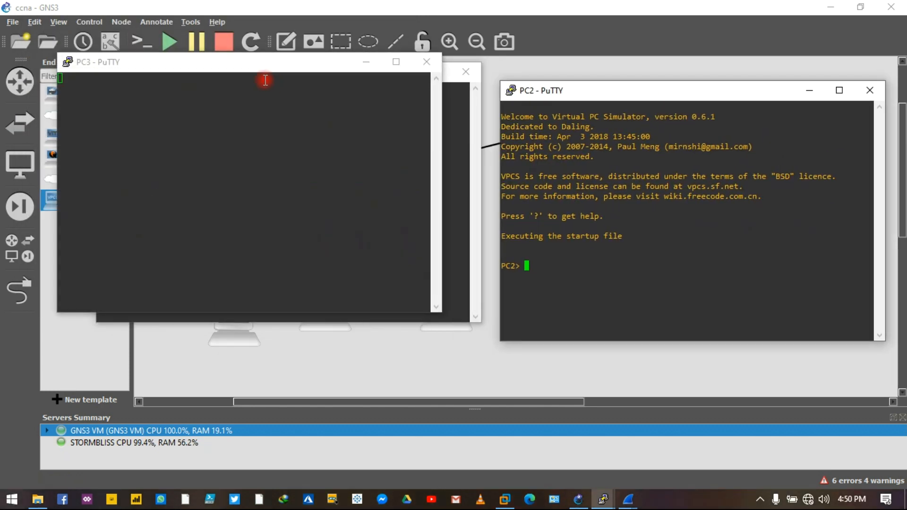
Request DHCP addresses on PC1 and PC3 by running ip dhcp in each console
{"action": "left_click", "coordinate": [154, 233]}
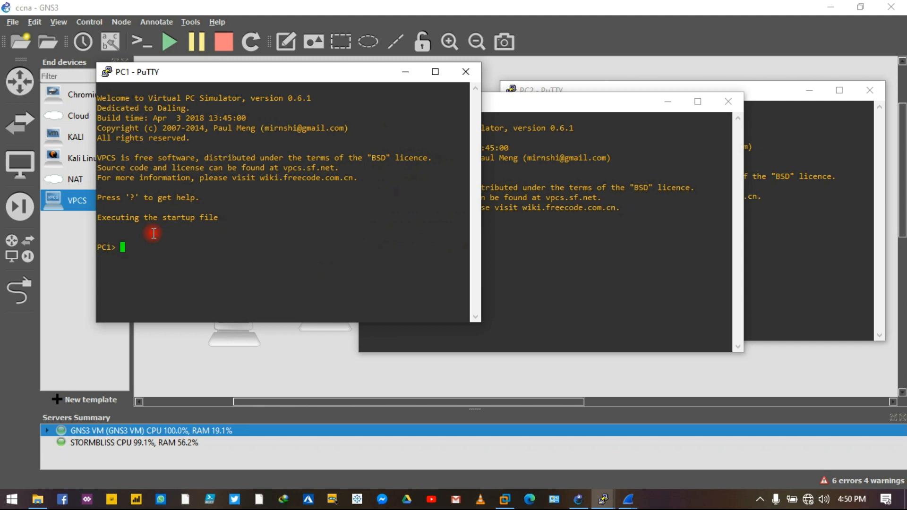
{"action": "type", "text": "ip dhcp"}
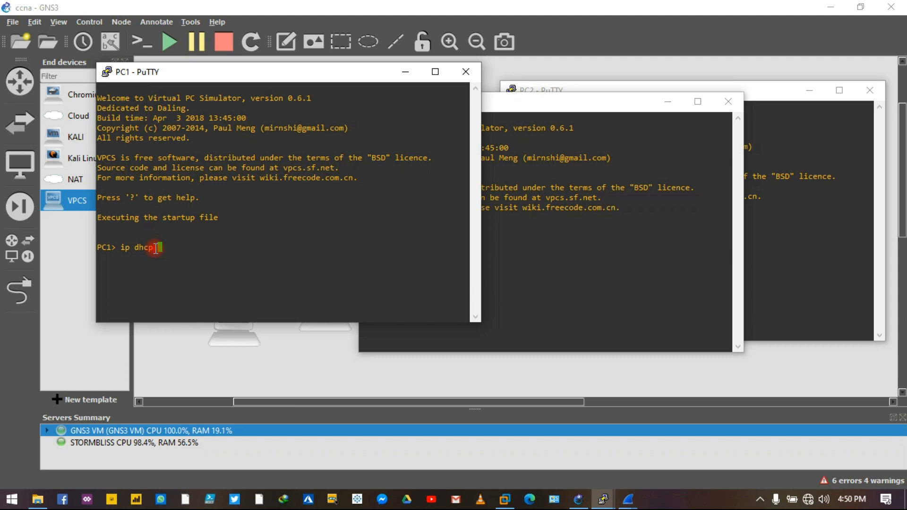
{"action": "key", "text": "Return"}
{"action": "left_click", "coordinate": [531, 284]}
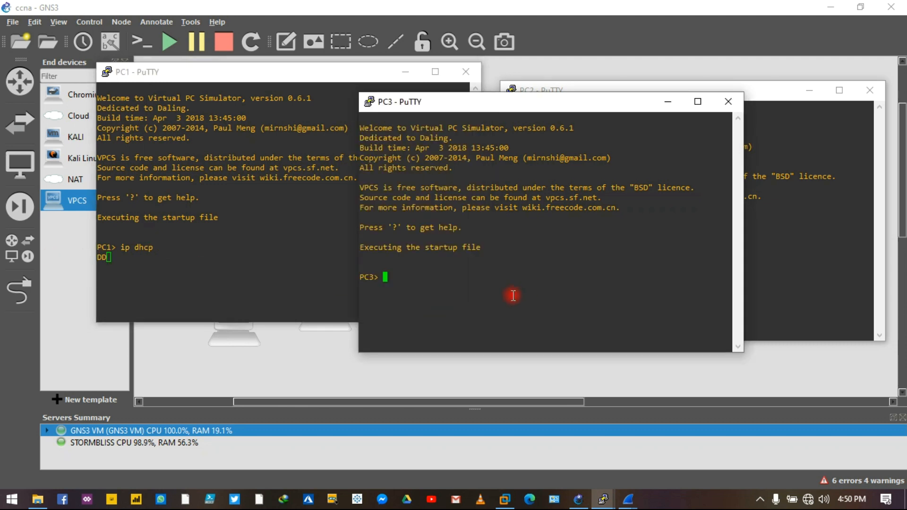
{"action": "type", "text": "ip dhcp"}
{"action": "key", "text": "Return"}
Run ip dhcp in the PC2 console to request its address from the DHCP server
{"action": "left_click", "coordinate": [779, 287]}
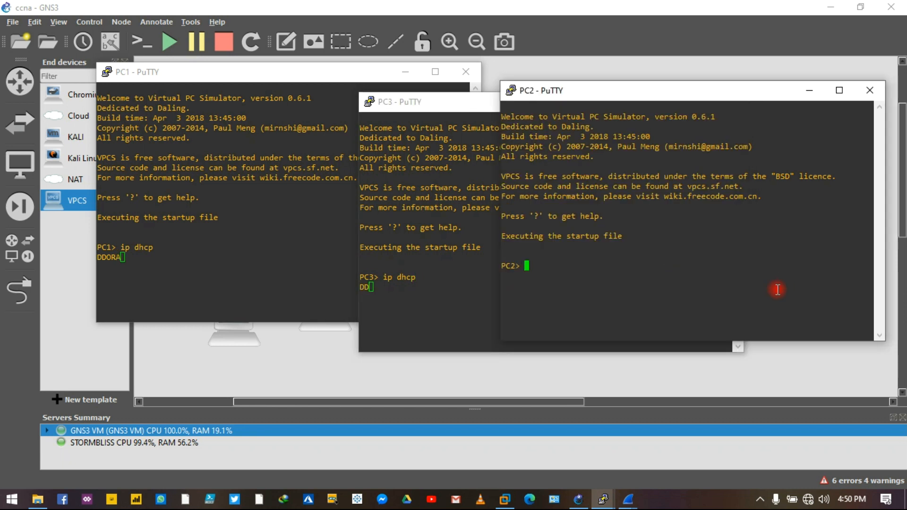
{"action": "type", "text": "dhcp"}
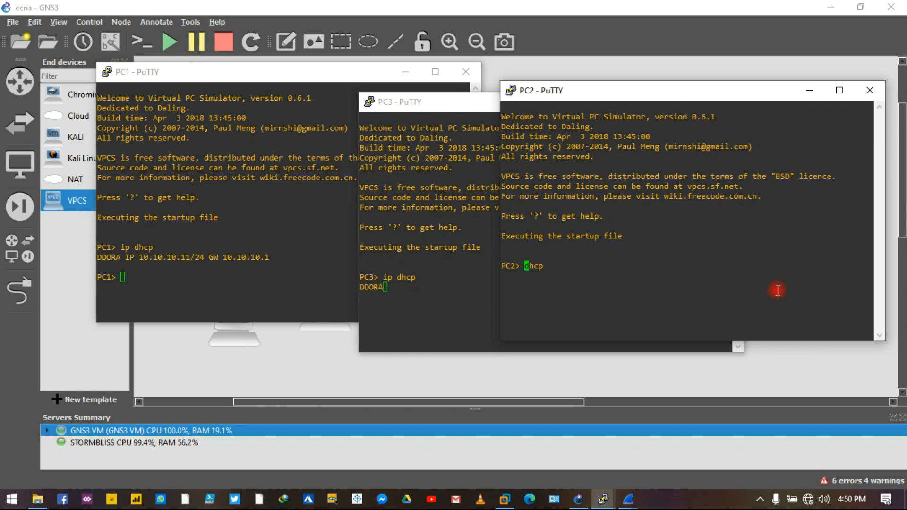
{"action": "type", "text": "ip"}
{"action": "key", "text": "End"}
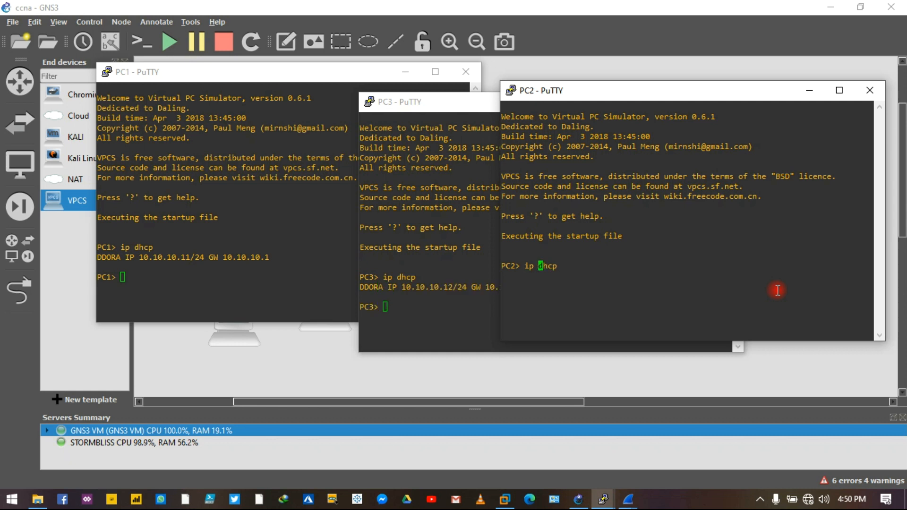
{"action": "key", "text": "Return"}
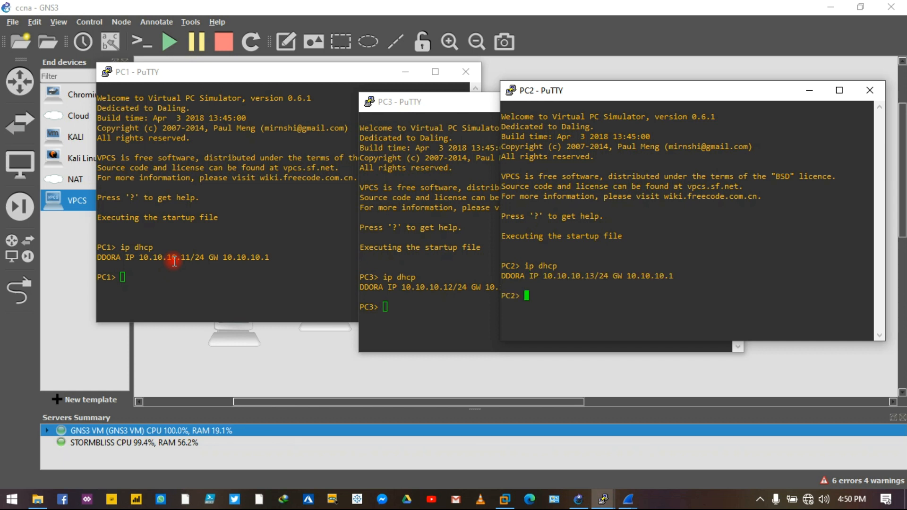
{"action": "left_click", "coordinate": [455, 321]}
{"action": "left_click", "coordinate": [825, 282]}
Bring up the Wireshark captures of the PC2 and PC3 links and look over their packets
{"action": "left_click", "coordinate": [628, 500]}
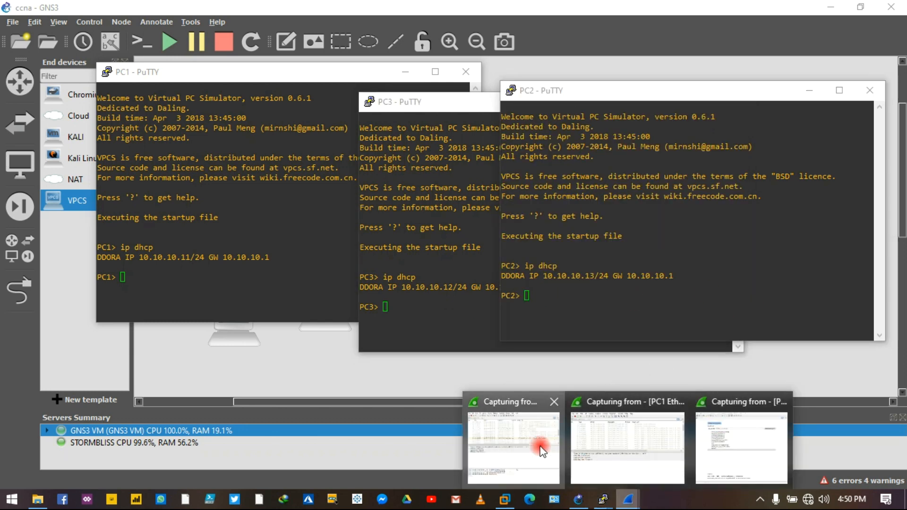
{"action": "left_click", "coordinate": [540, 451]}
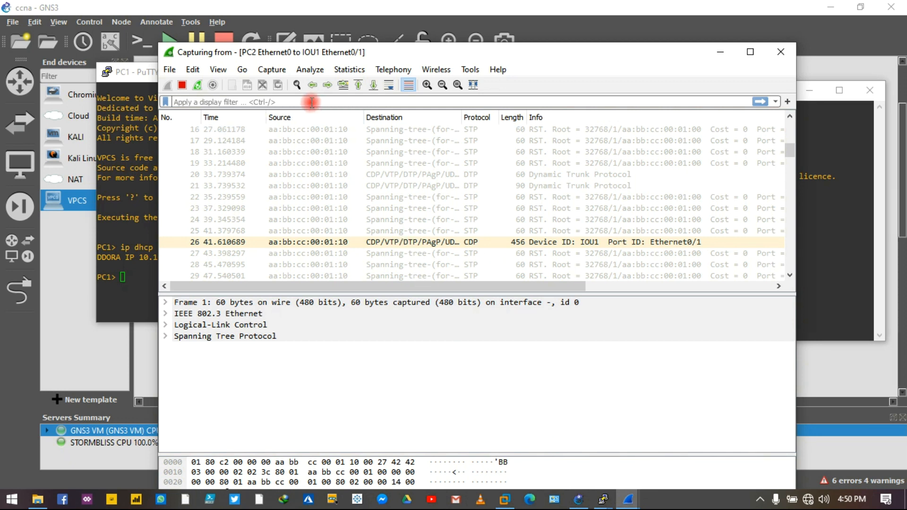
{"action": "left_click_drag", "start_coordinate": [283, 51], "coordinate": [228, 71]}
{"action": "mouse_move", "coordinate": [628, 499]}
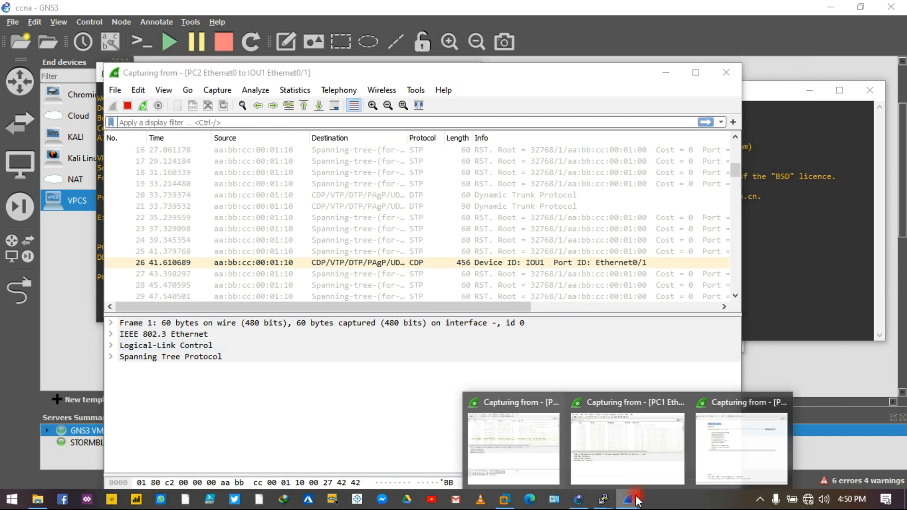
{"action": "left_click", "coordinate": [703, 454]}
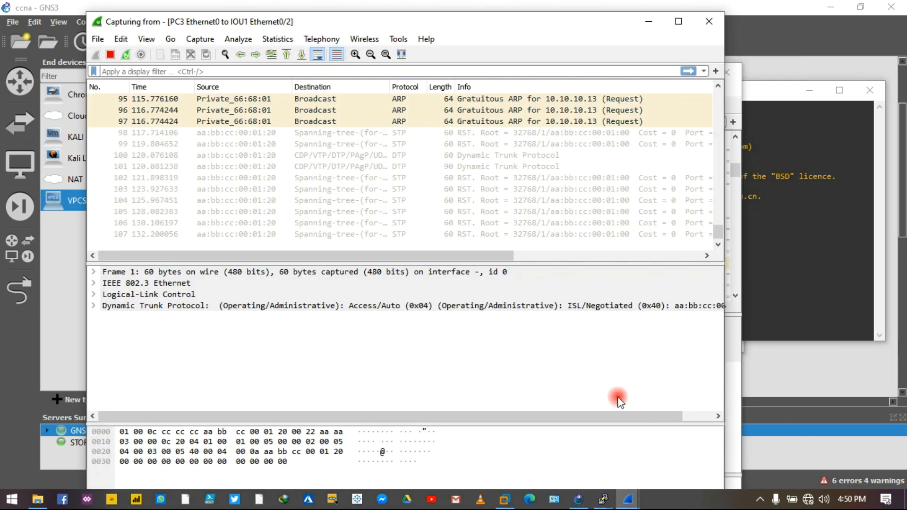
{"action": "mouse_move", "coordinate": [628, 499]}
{"action": "left_click", "coordinate": [554, 462]}
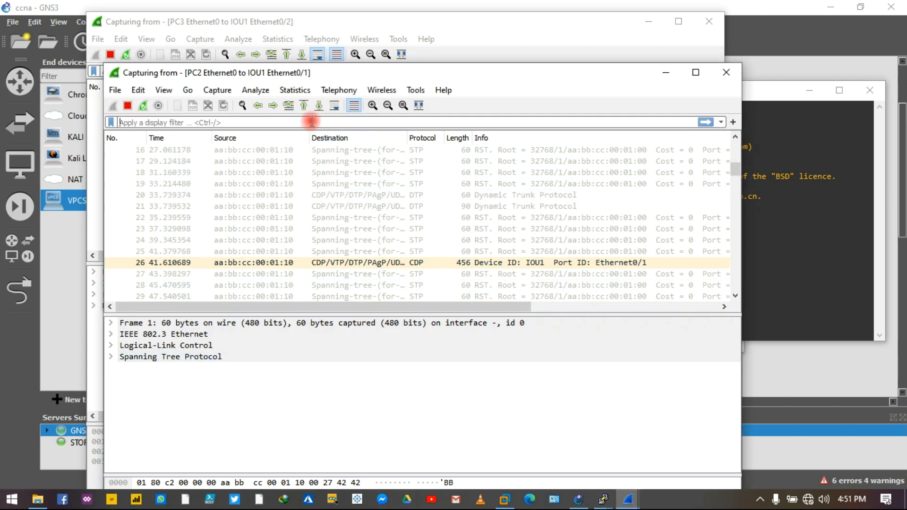
{"action": "mouse_move", "coordinate": [632, 502]}
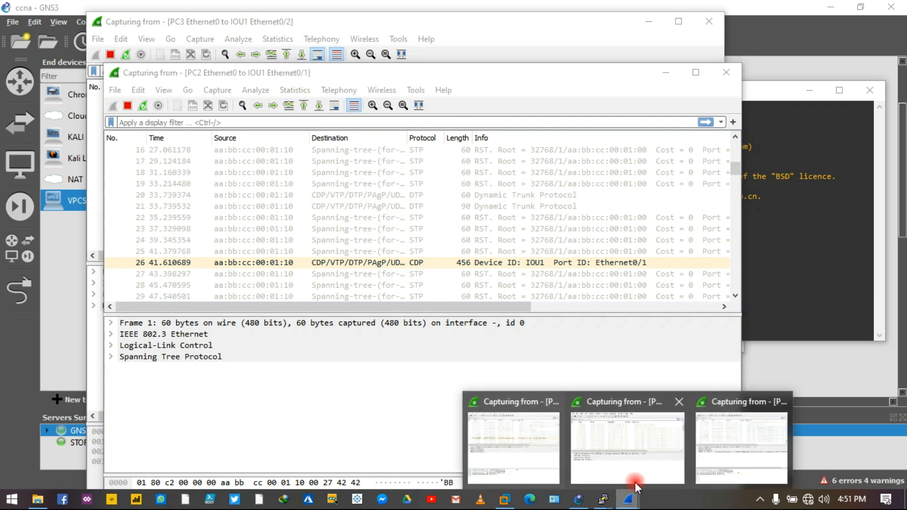
Filter the PC1 to IOU1 capture by dhcp and maximize its Wireshark window
{"action": "left_click", "coordinate": [640, 461]}
{"action": "left_click_drag", "start_coordinate": [334, 130], "coordinate": [344, 65]}
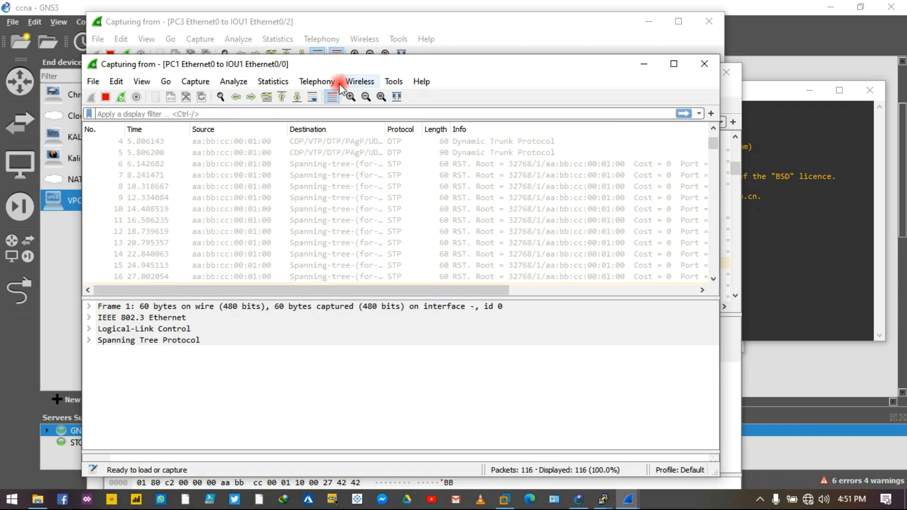
{"action": "left_click", "coordinate": [332, 111]}
{"action": "type", "text": "dhc"}
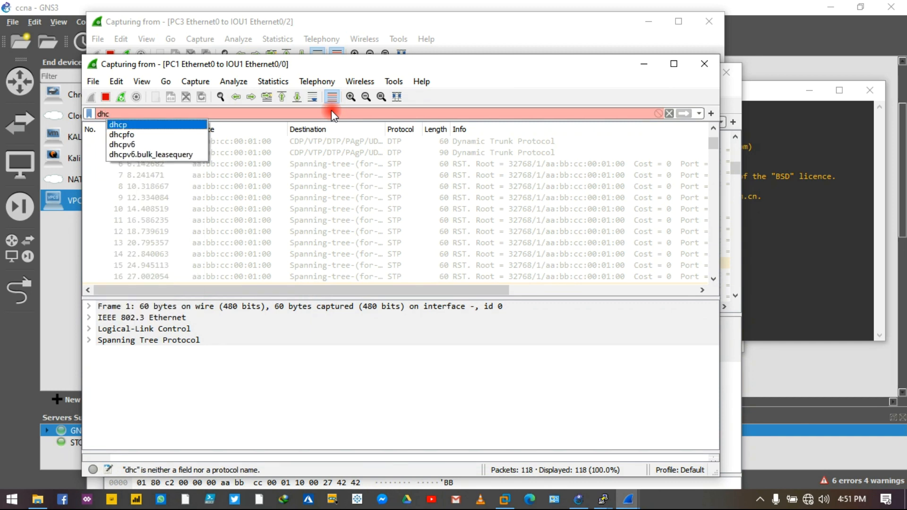
{"action": "type", "text": "p"}
{"action": "key", "text": "Return"}
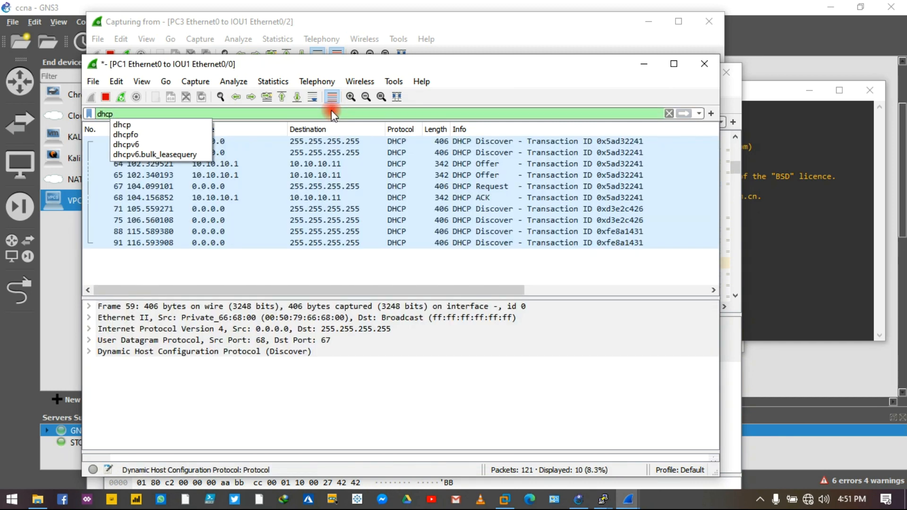
{"action": "left_click", "coordinate": [407, 280]}
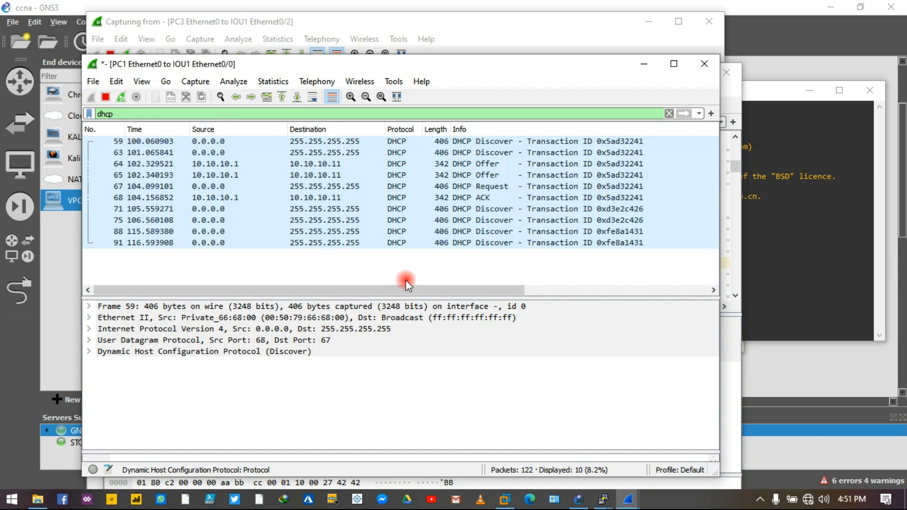
{"action": "left_click", "coordinate": [673, 64]}
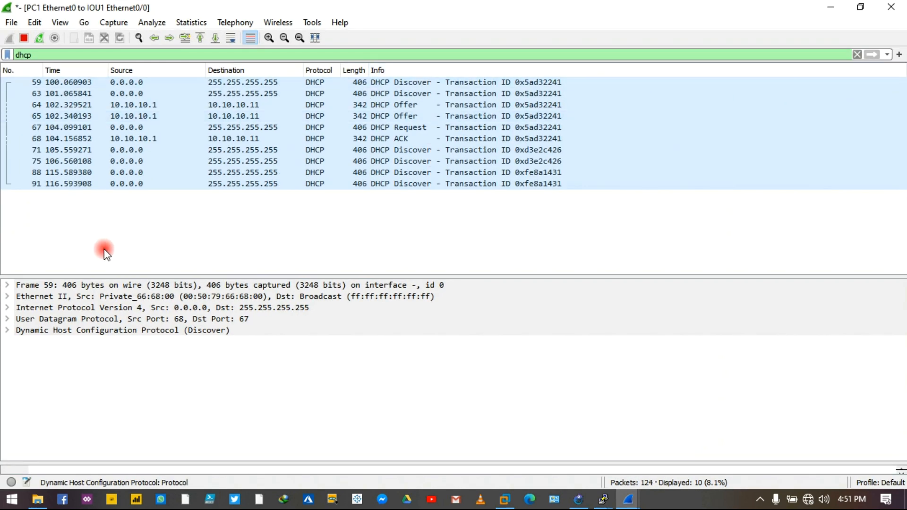
Examine the first DHCP Discover packets and the first Offer packet, expanding the Offer's Dynamic Host Configuration Protocol details
{"action": "left_click", "coordinate": [146, 83]}
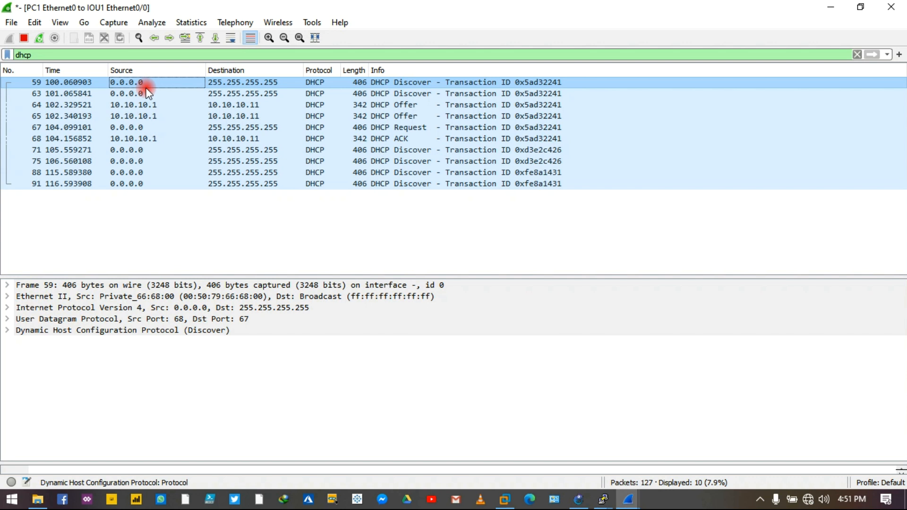
{"action": "left_click", "coordinate": [146, 94]}
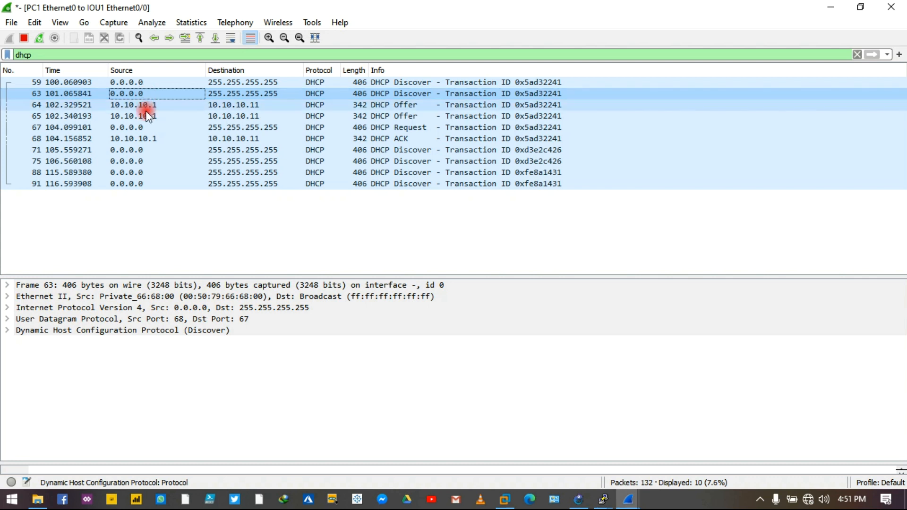
{"action": "left_click", "coordinate": [146, 105]}
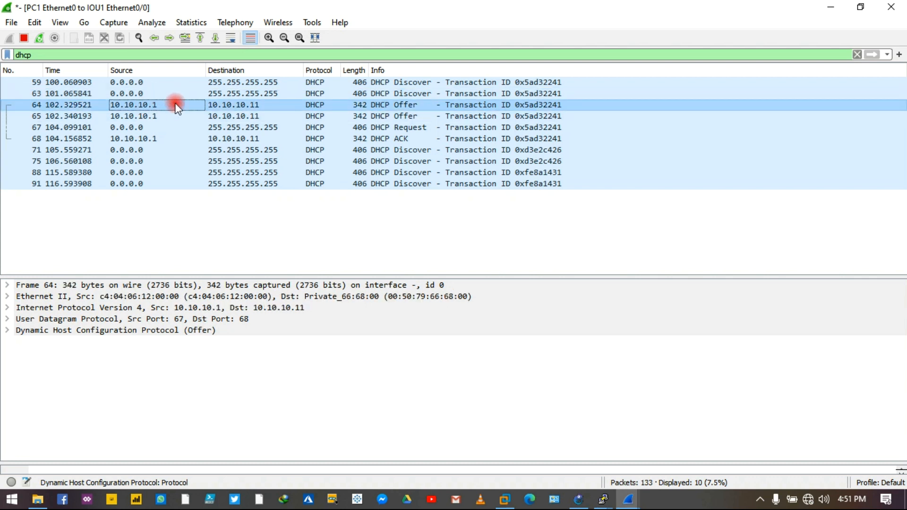
{"action": "left_click", "coordinate": [240, 109]}
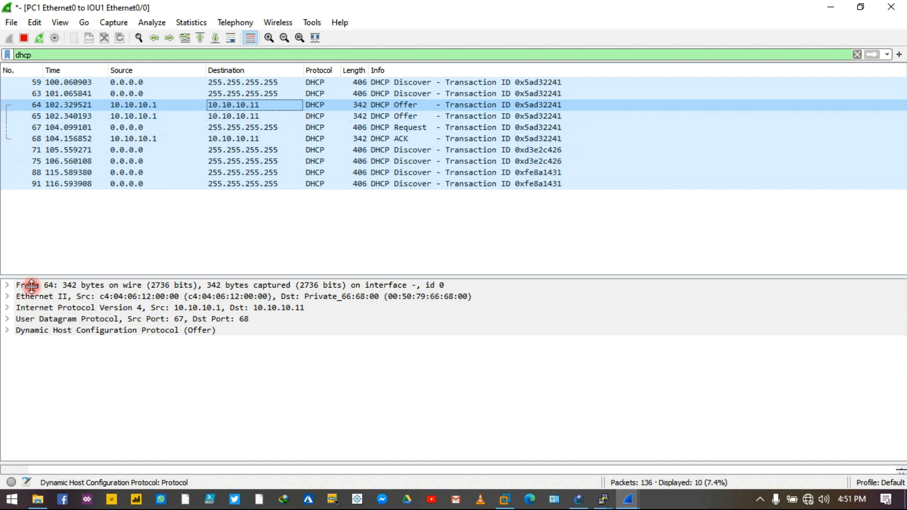
{"action": "left_click", "coordinate": [6, 332]}
{"action": "scroll", "coordinate": [93, 350], "scroll_direction": "down", "scroll_amount": 1}
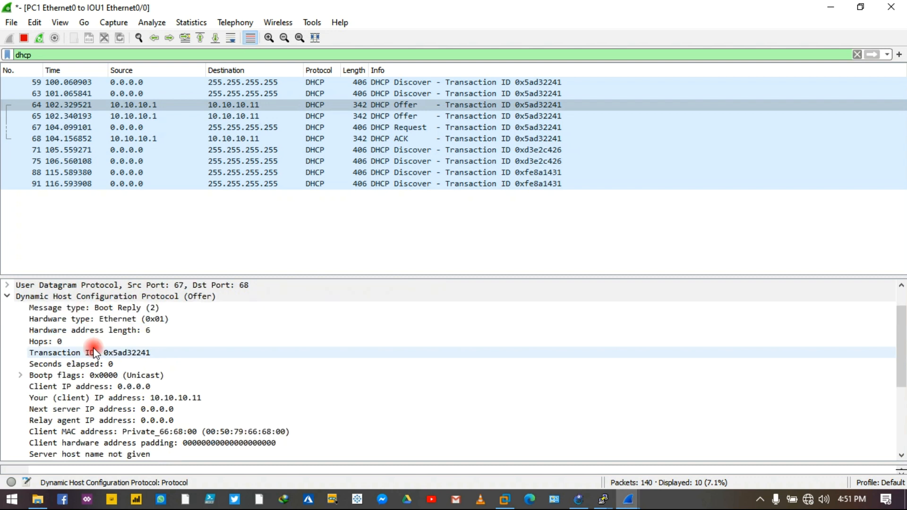
Examine the Offer's client IP and MAC address fields, the Request packet, and the ACK's Bootp flags and client IP address
{"action": "left_click", "coordinate": [112, 398]}
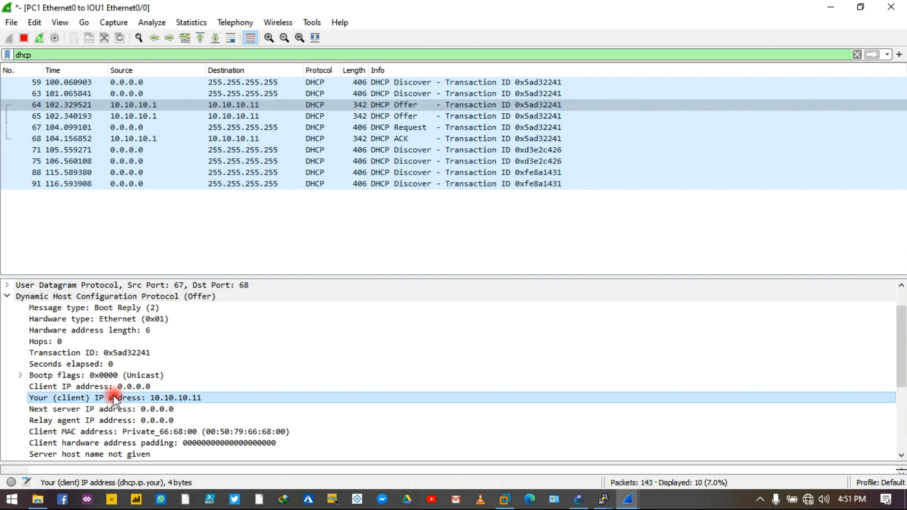
{"action": "left_click", "coordinate": [121, 432]}
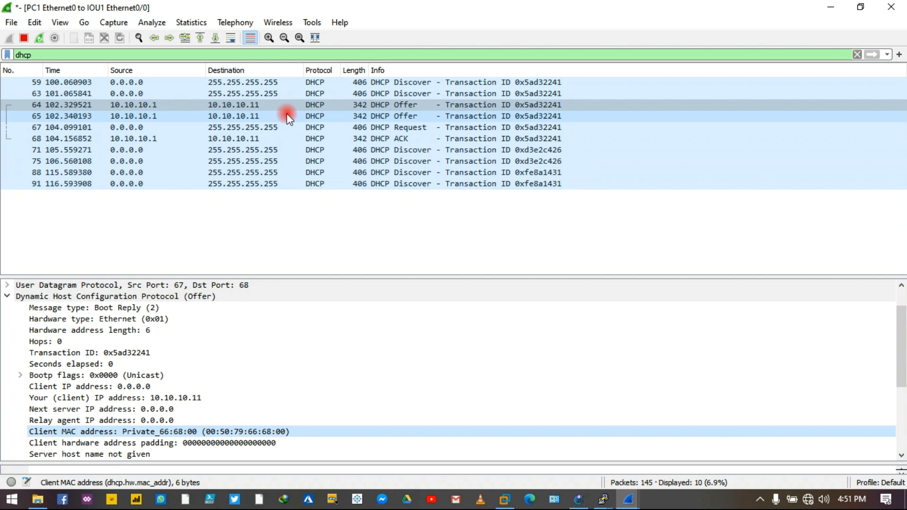
{"action": "left_click", "coordinate": [285, 128]}
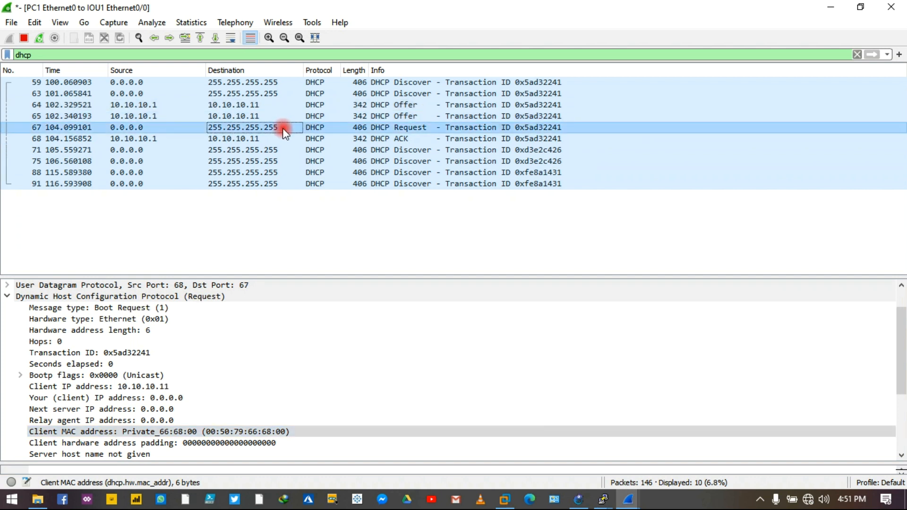
{"action": "left_click", "coordinate": [283, 140]}
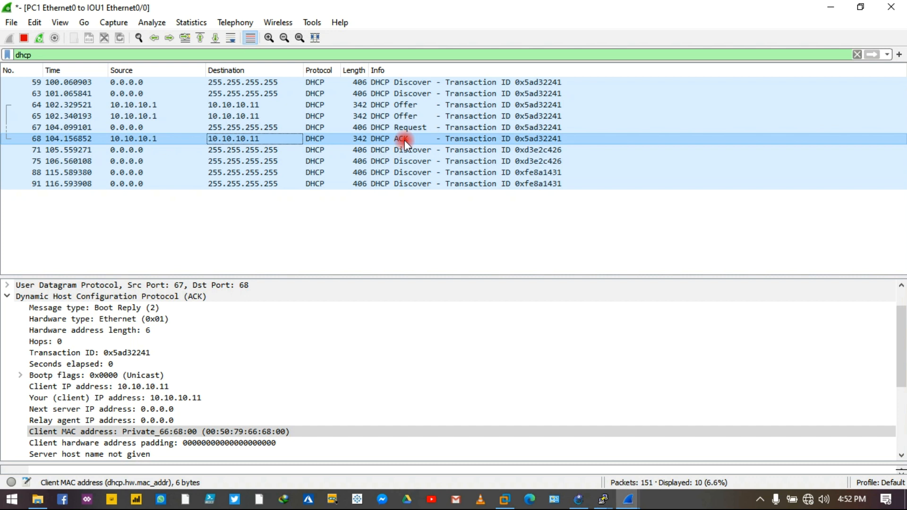
{"action": "left_click", "coordinate": [147, 375]}
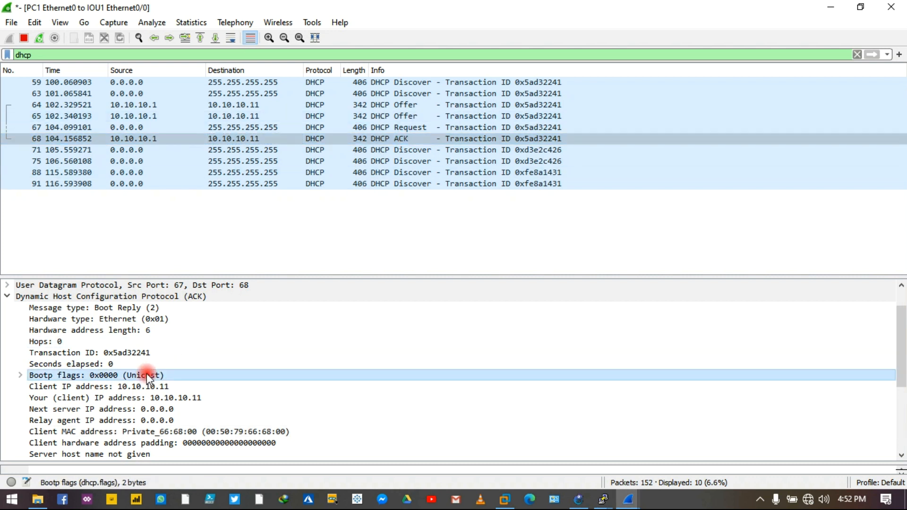
{"action": "left_click", "coordinate": [139, 387]}
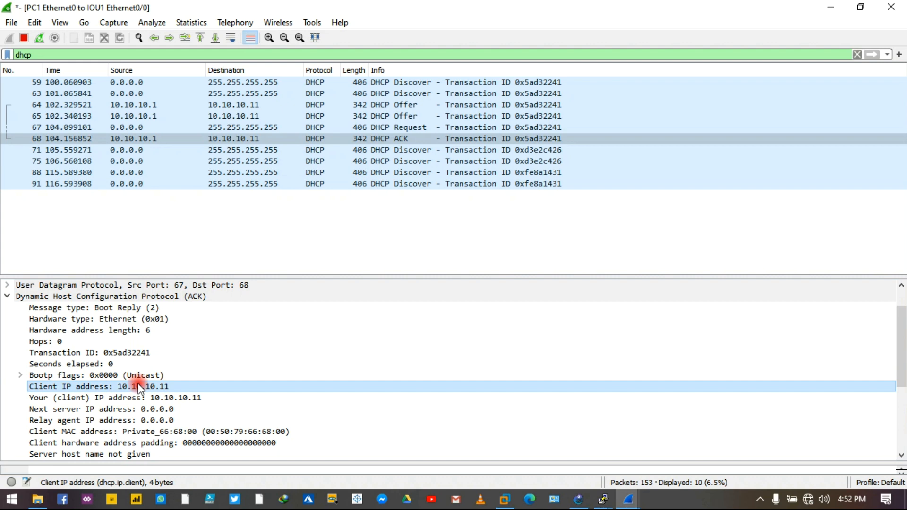
Bring up the PC1 console to compare its leased IP address with the one in the ACK packet
{"action": "left_click", "coordinate": [603, 500]}
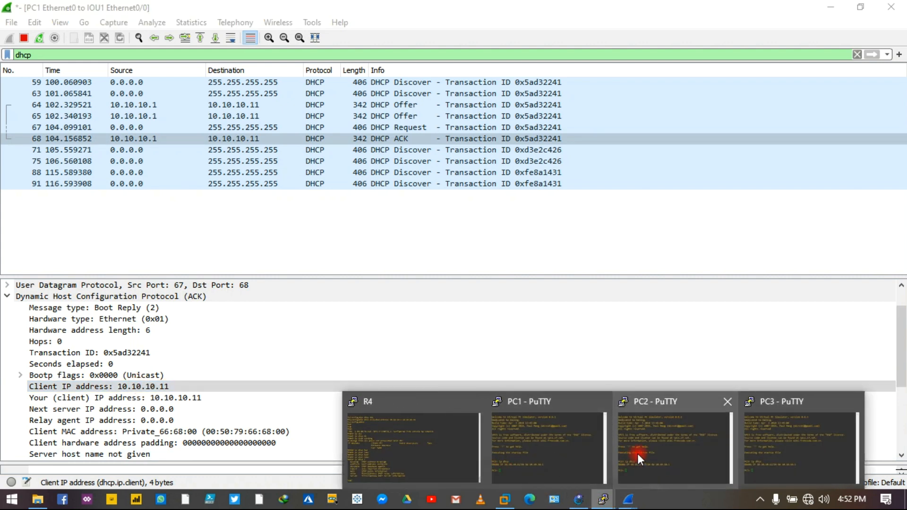
{"action": "left_click", "coordinate": [577, 453]}
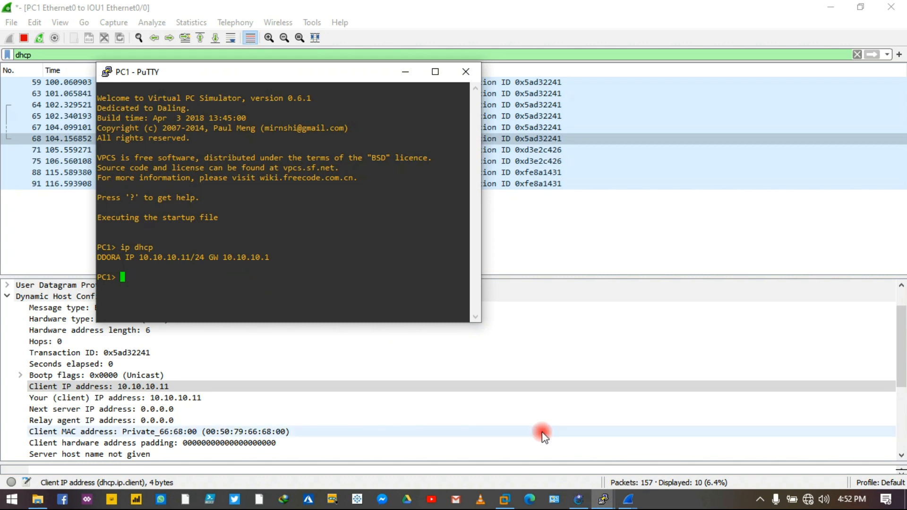
{"action": "left_click", "coordinate": [604, 500]}
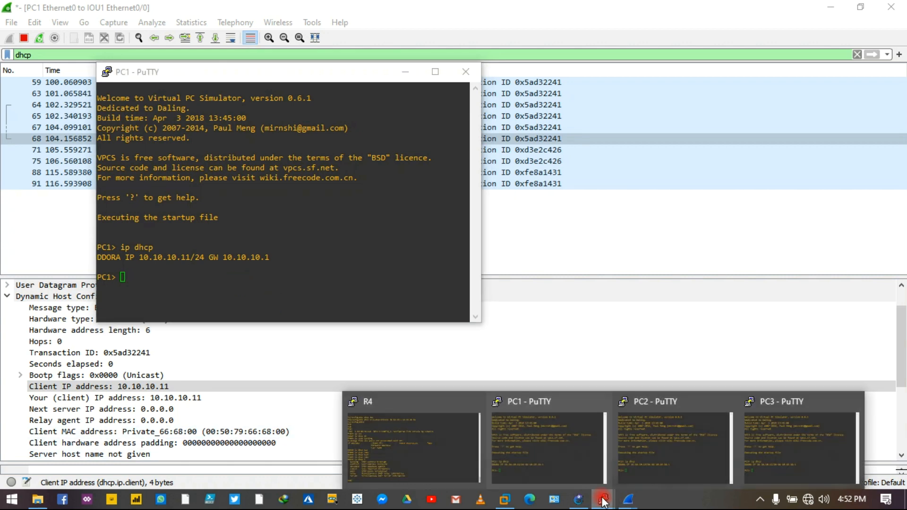
Switch to the PC2 to IOU1 Wireshark capture and filter it by dhcp
{"action": "left_click", "coordinate": [628, 500]}
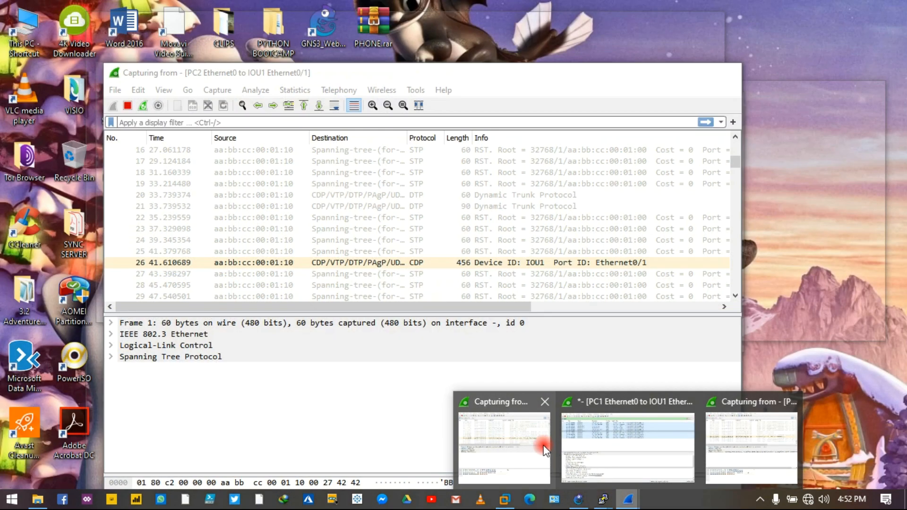
{"action": "left_click", "coordinate": [504, 447]}
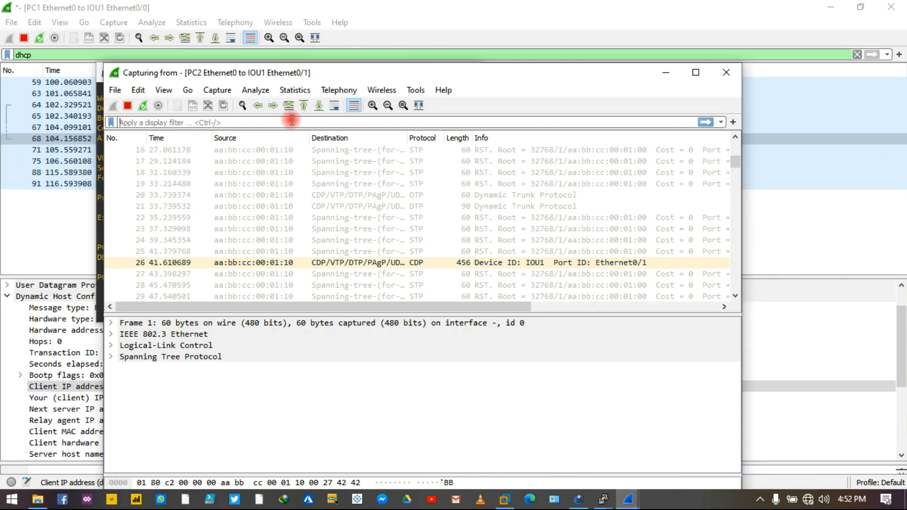
{"action": "type", "text": "dhcp"}
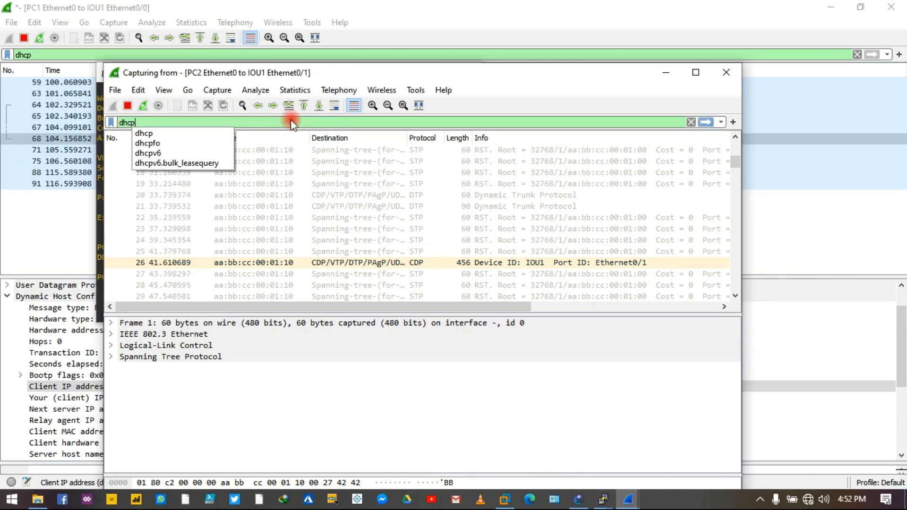
{"action": "key", "text": "Return"}
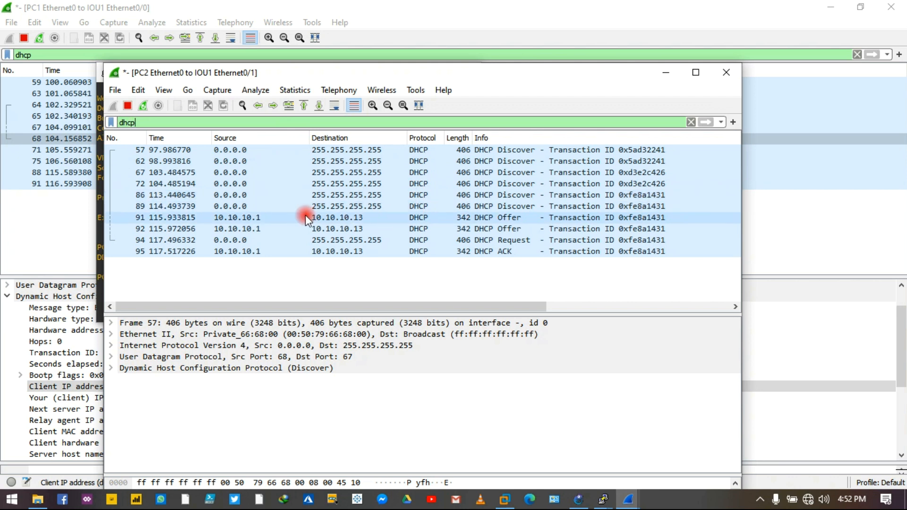
Expand the first Offer's Dynamic Host Configuration Protocol details in the PC2 capture and examine its client IP address fields
{"action": "left_click", "coordinate": [260, 218]}
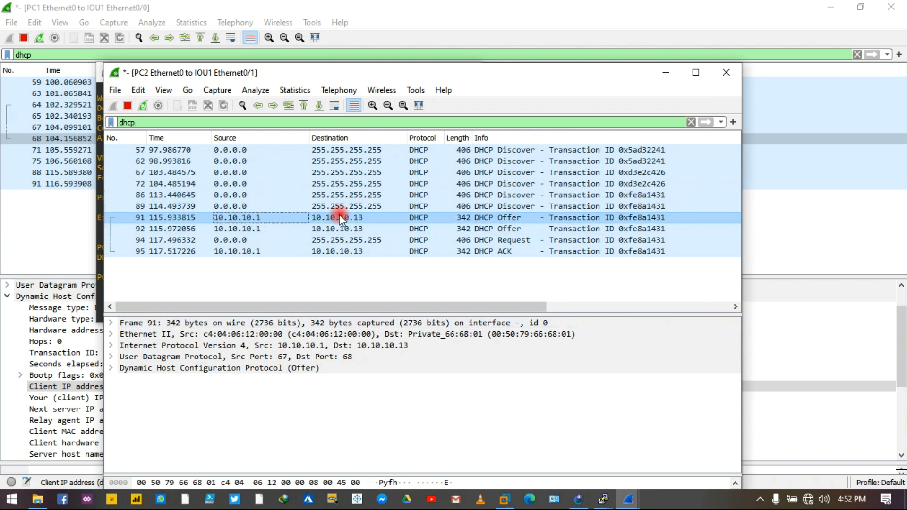
{"action": "left_click", "coordinate": [111, 368]}
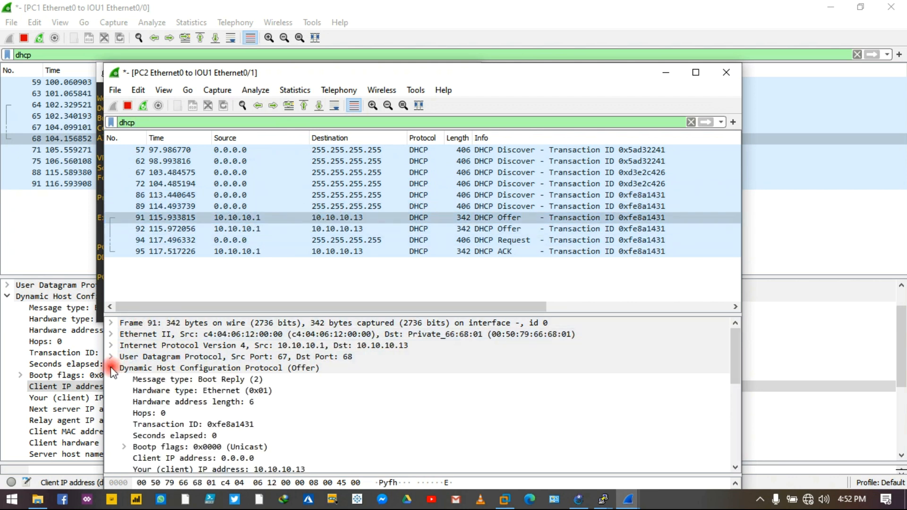
{"action": "scroll", "coordinate": [290, 410], "scroll_direction": "down", "scroll_amount": 2}
{"action": "left_click", "coordinate": [279, 391]}
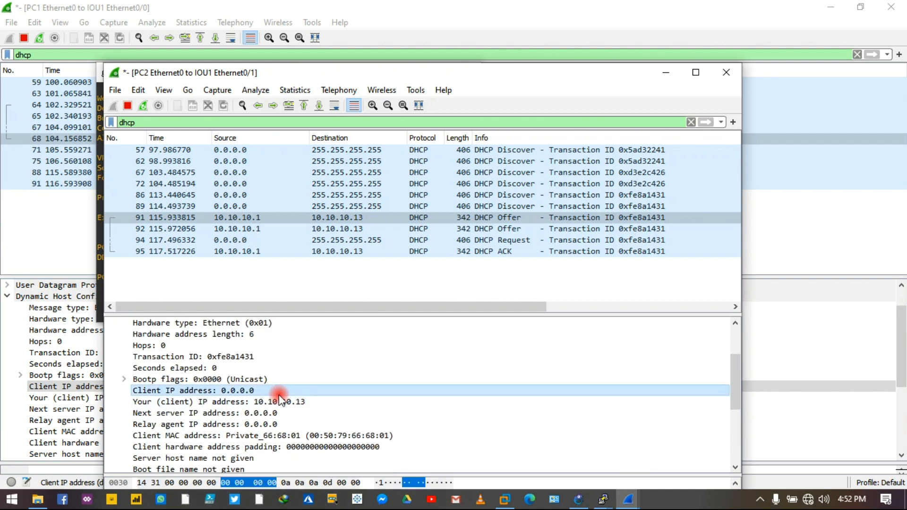
{"action": "left_click", "coordinate": [279, 401]}
Minimize the PC2 capture, PC1 console and PC1 capture windows, and filter the PC3 to IOU1 capture by dhcp
{"action": "left_click", "coordinate": [666, 73]}
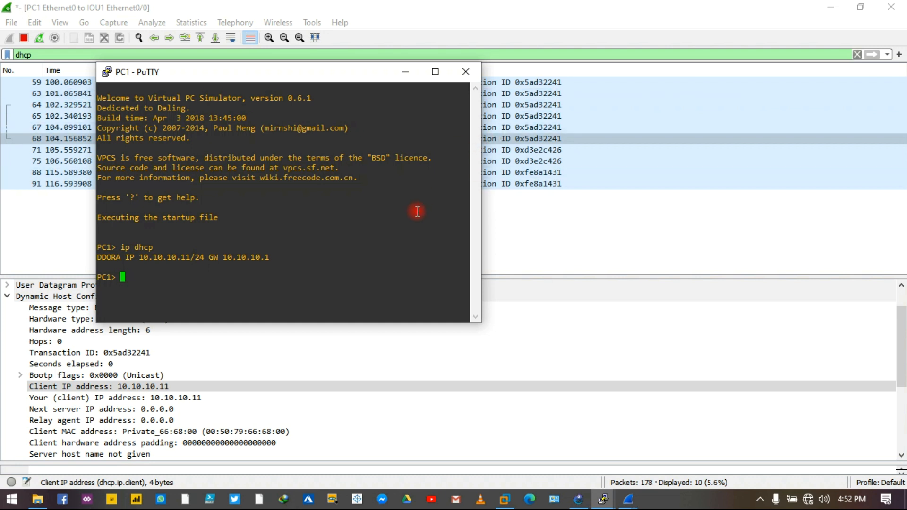
{"action": "left_click", "coordinate": [413, 73]}
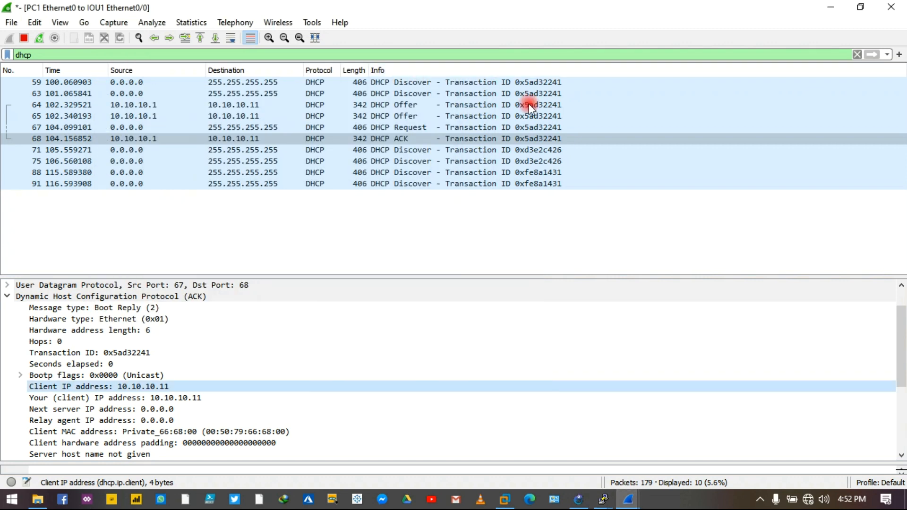
{"action": "left_click", "coordinate": [830, 8]}
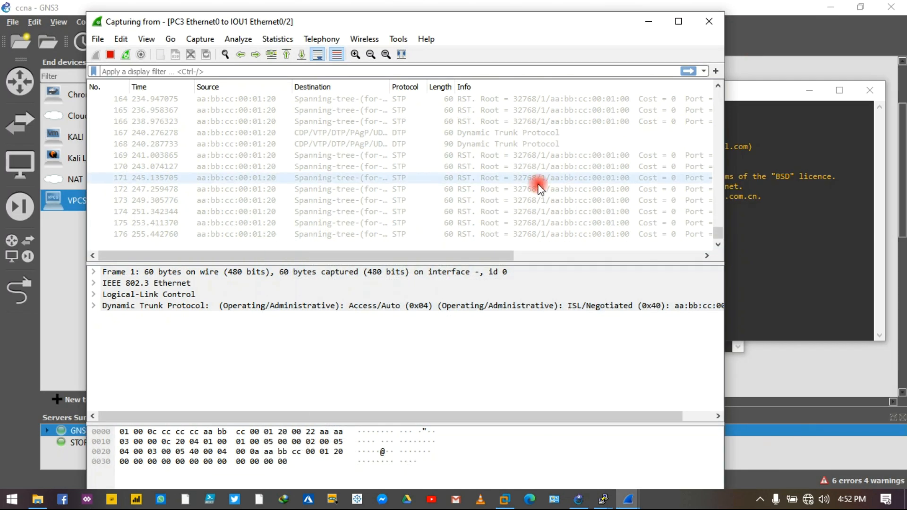
{"action": "left_click", "coordinate": [316, 70]}
{"action": "type", "text": "dhcp"}
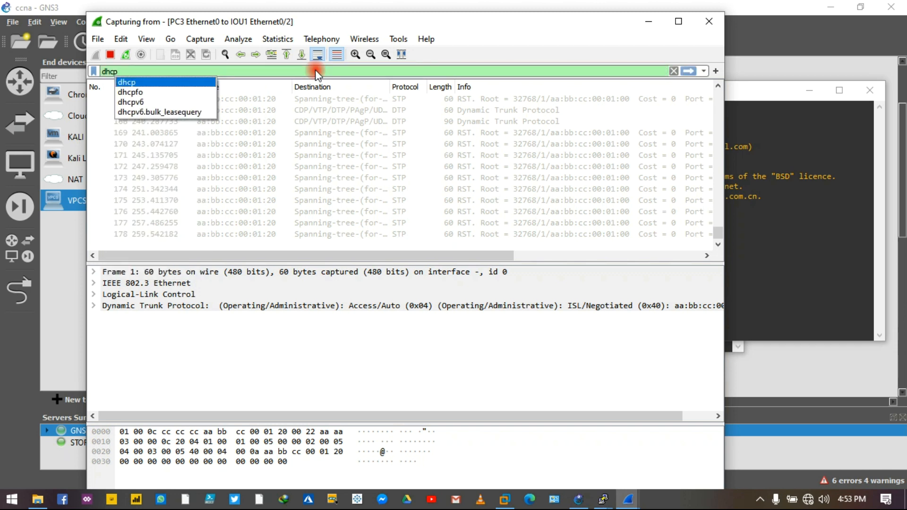
{"action": "key", "text": "Return"}
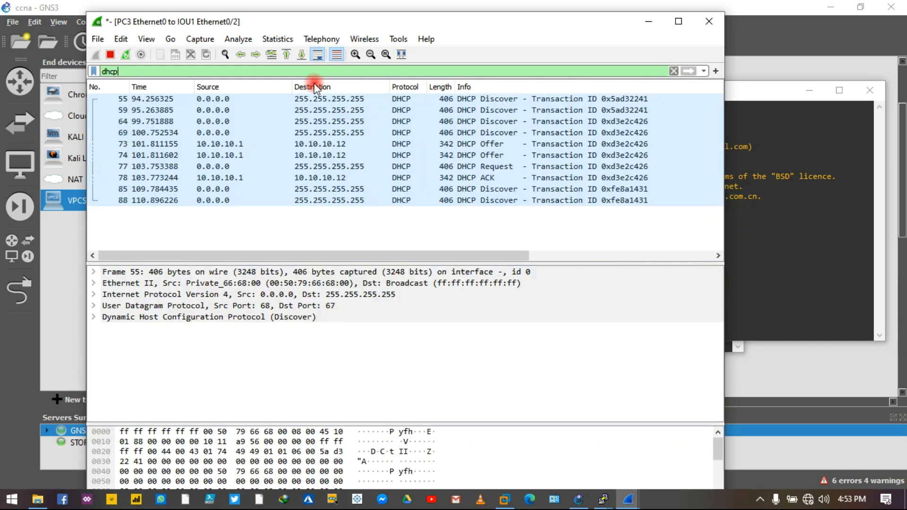
Examine the first DHCP Offer and the packets following it in the PC3 capture
{"action": "left_click", "coordinate": [359, 144]}
{"action": "key", "text": "Down"}
{"action": "key", "text": "Down"}
{"action": "left_click", "coordinate": [361, 142]}
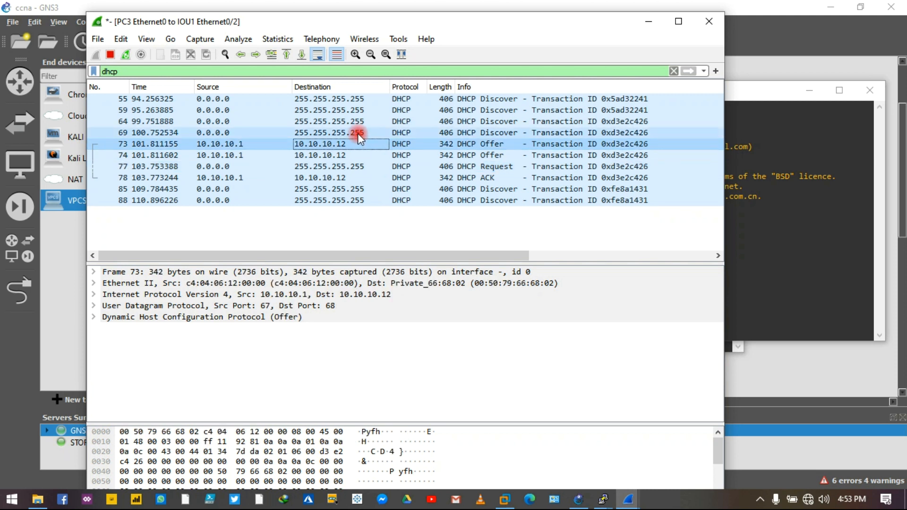